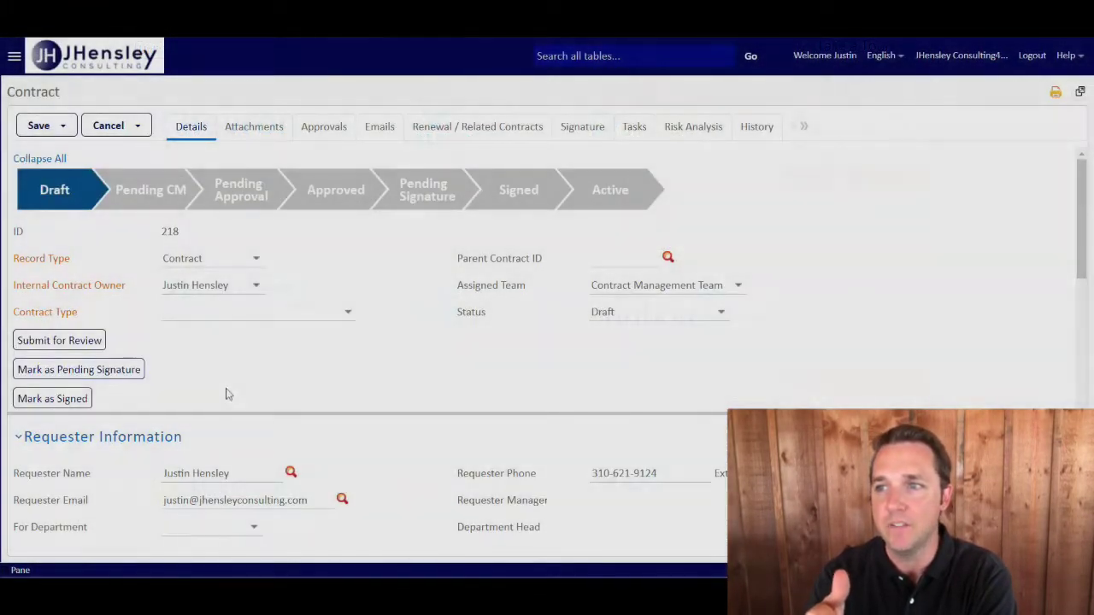
Set the contract's department to Legal, its title to "NDA Tesla" and its description to "Tesla site visit"
scroll(231, 401, "down", 3)
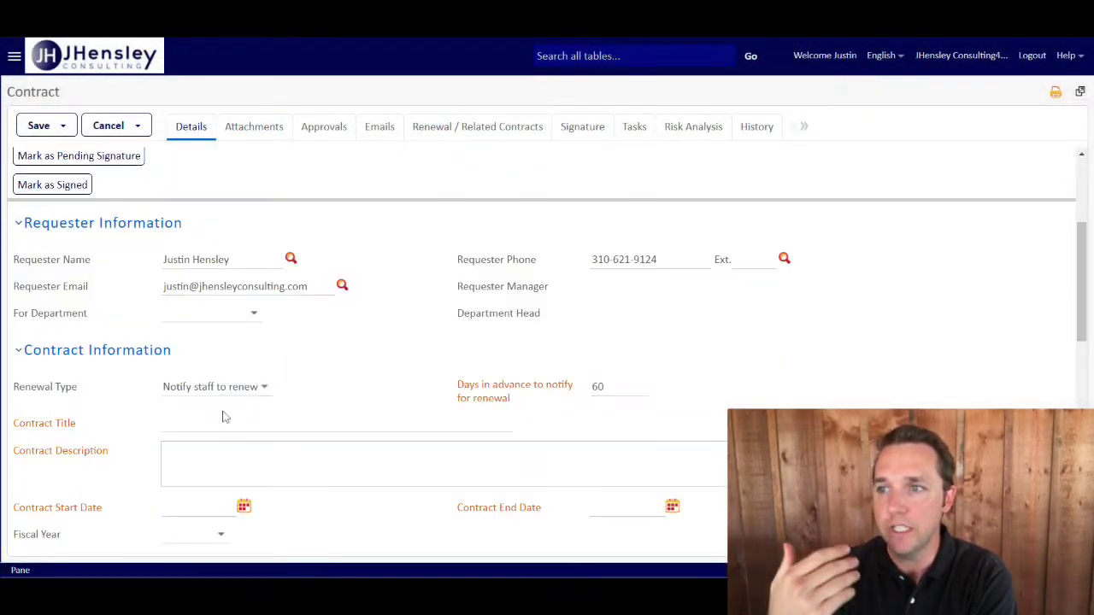
left_click(238, 313)
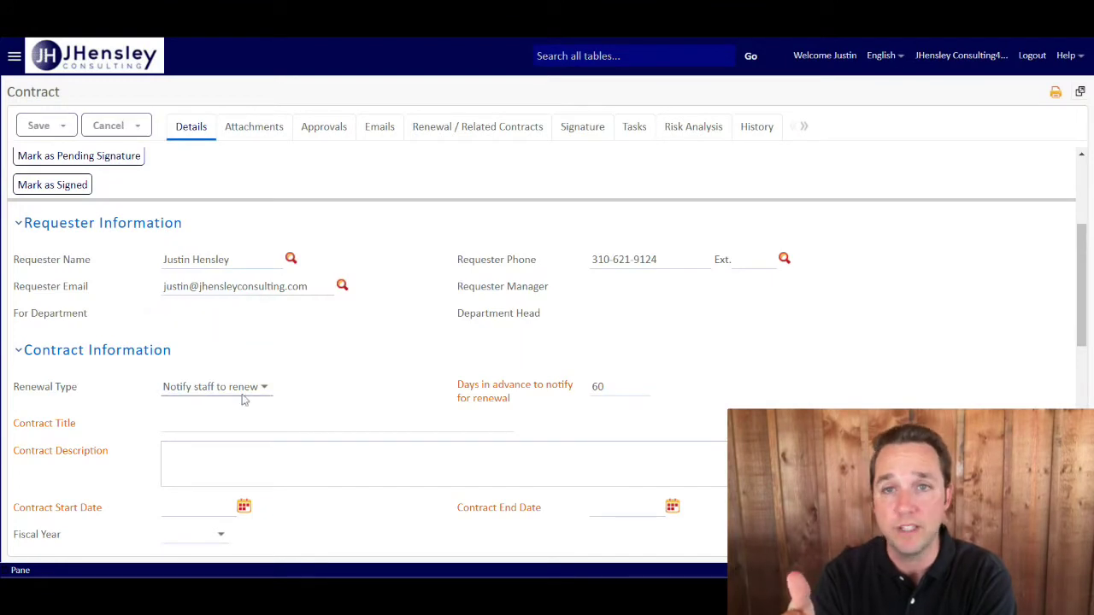
left_click(239, 423)
type("NDA Tesla")
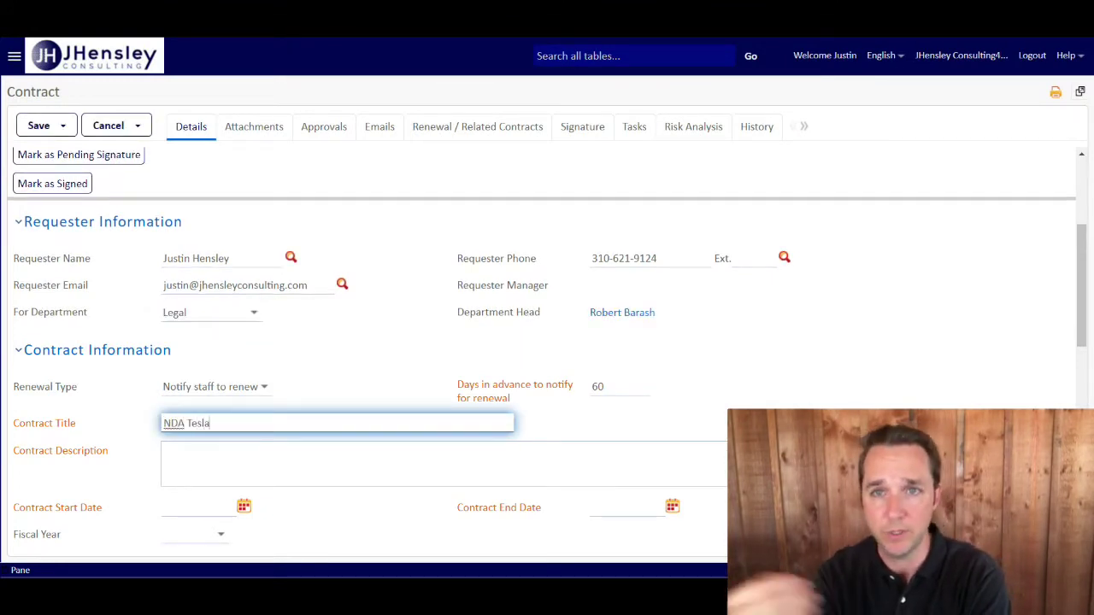
key("Tab")
type("Te")
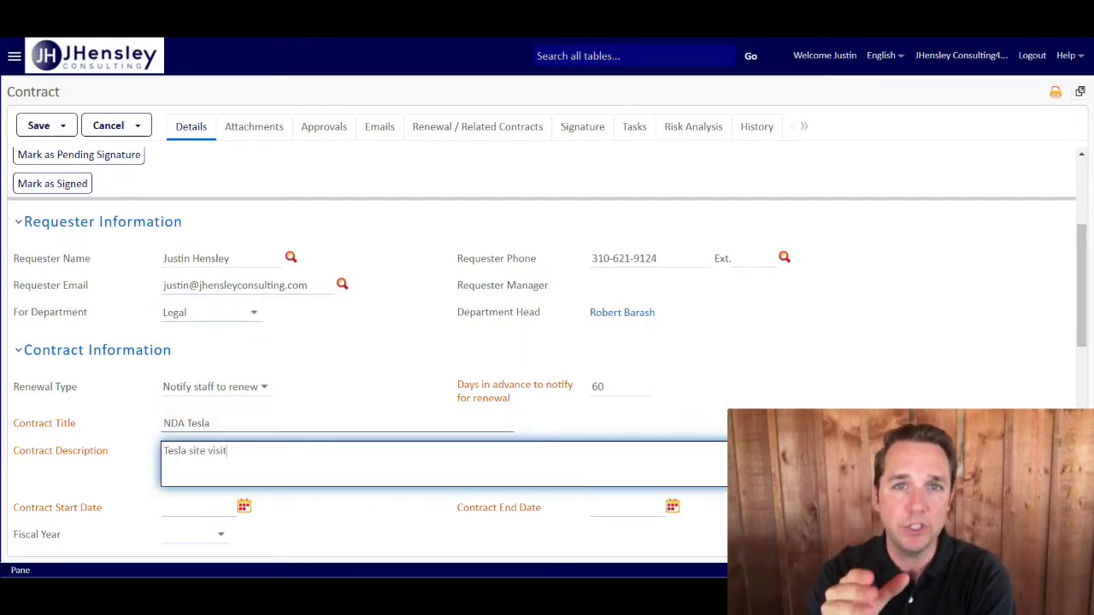
Set the renewal type to Evergreen and the contract start date to Aug 12 2020
left_click(253, 388)
left_click(250, 402)
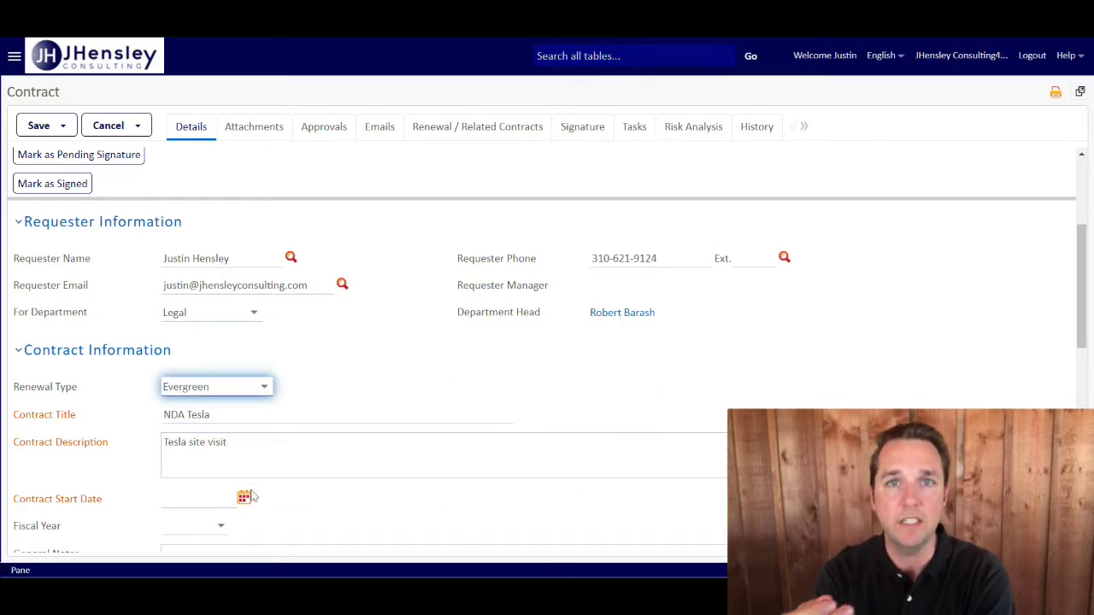
left_click(244, 498)
left_click(271, 371)
Set the internal entity location name to Registered Agent
scroll(333, 432, "down", 5)
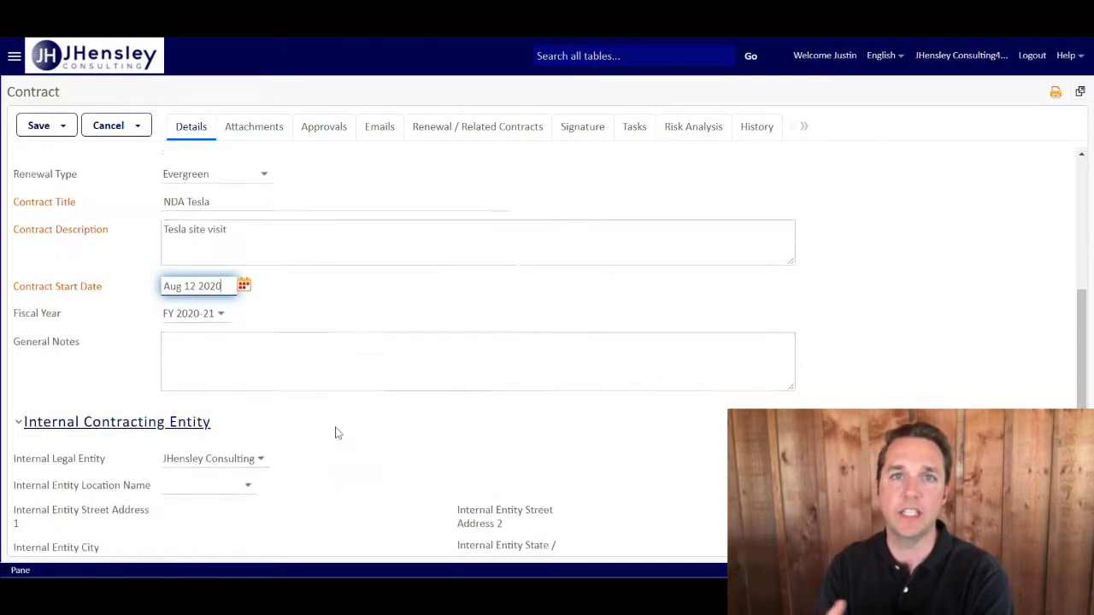
left_click(232, 277)
left_click(229, 289)
Search the existing companies for Tesla and select it as the contract party
scroll(290, 366, "down", 2)
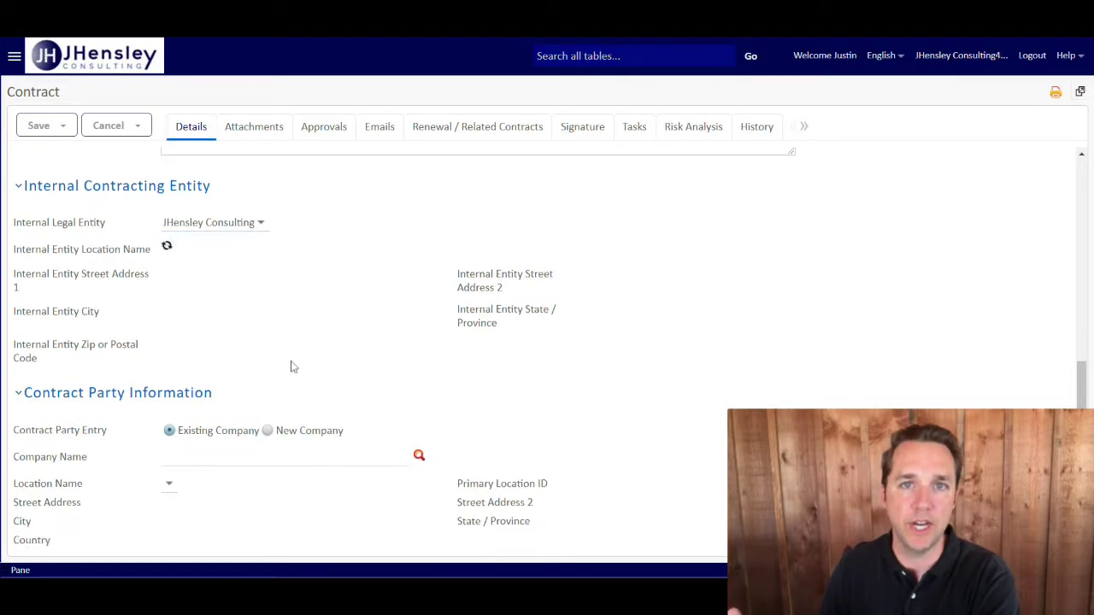
left_click(291, 336)
type("tesl")
left_click(200, 359)
scroll(208, 487, "down", 1)
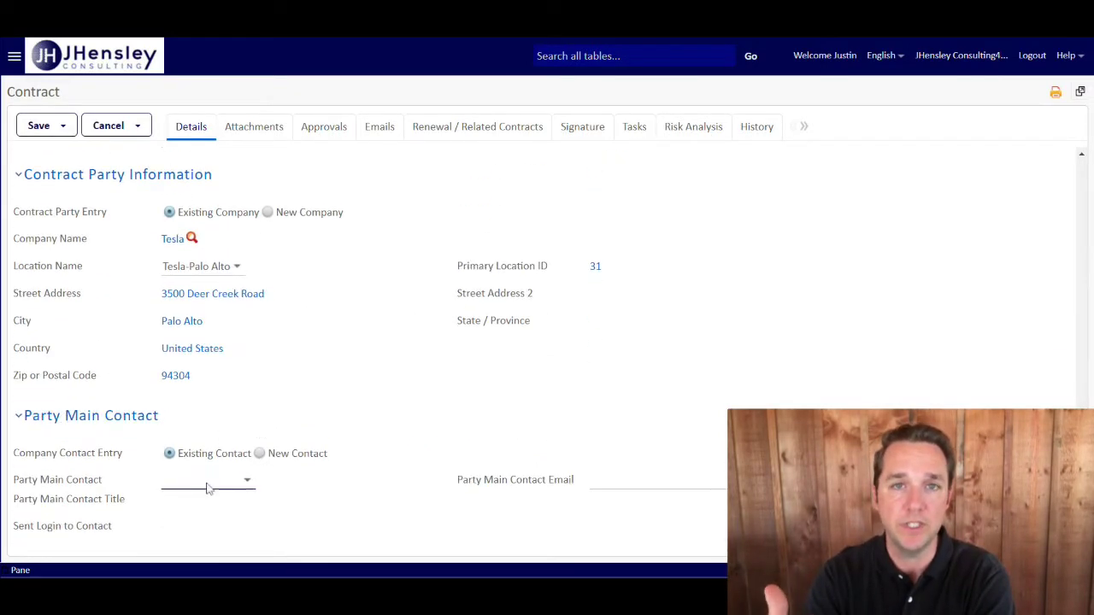
Show the contract's attachments section and set the contract type to Non-Disclosure Agreement
scroll(354, 408, "up", 4)
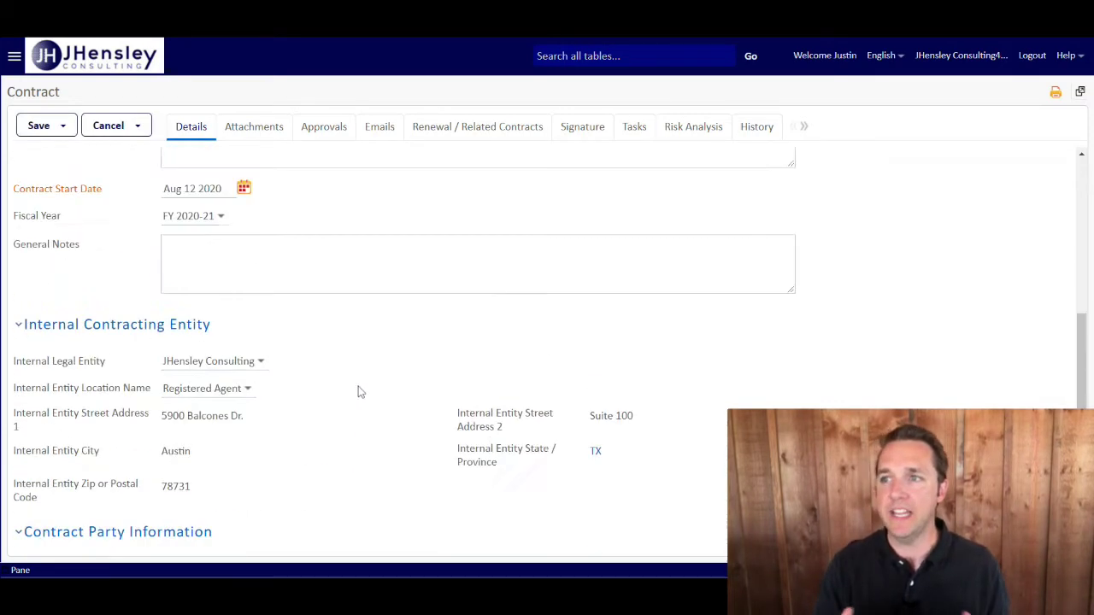
scroll(359, 391, "up", 4)
left_click(253, 130)
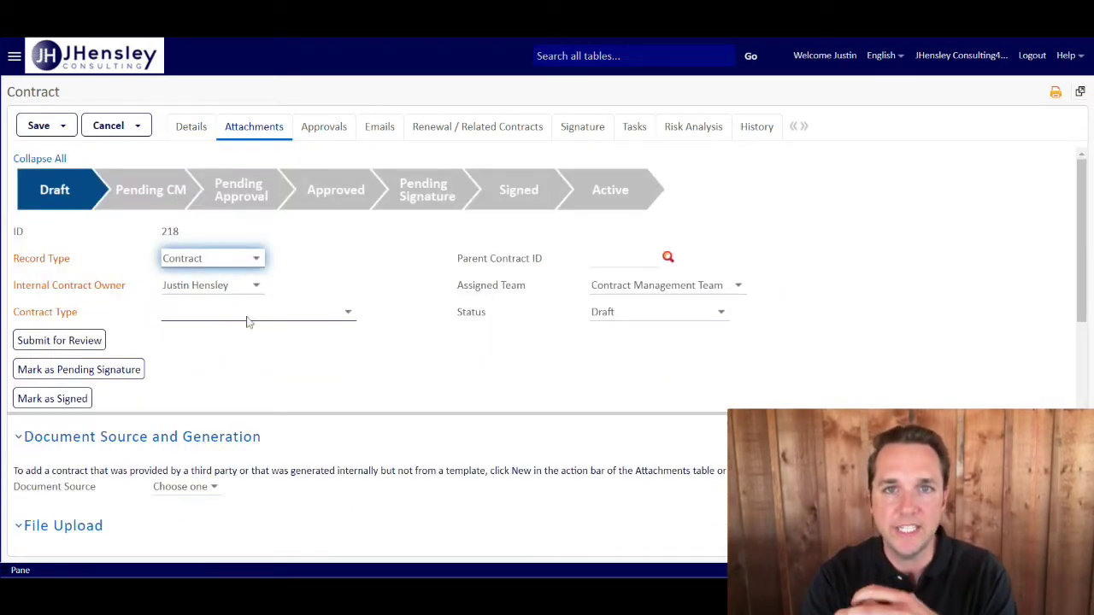
left_click(205, 317)
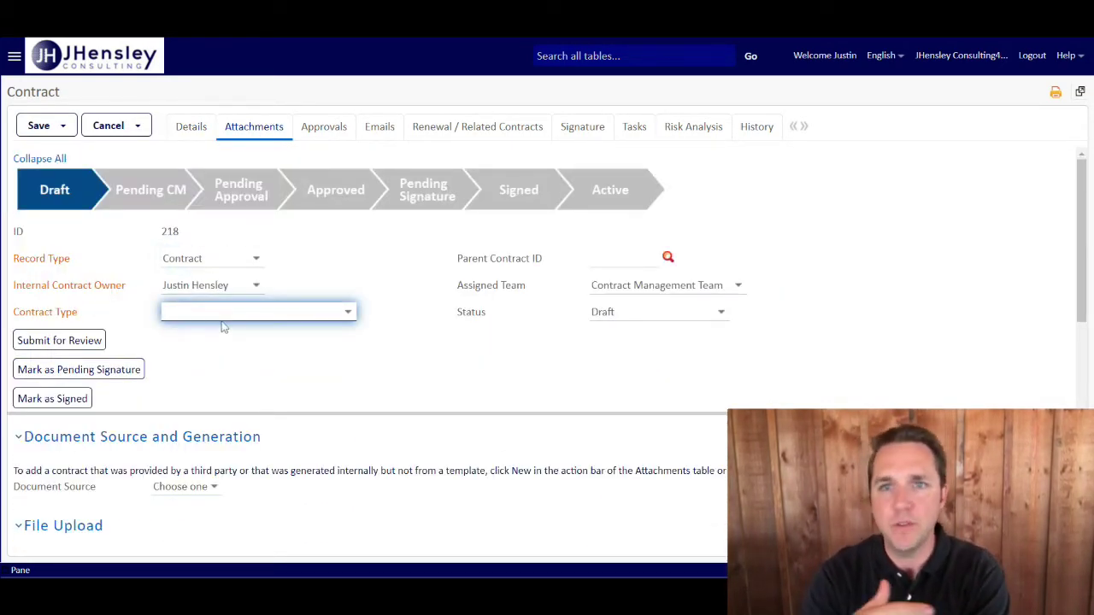
left_click(282, 400)
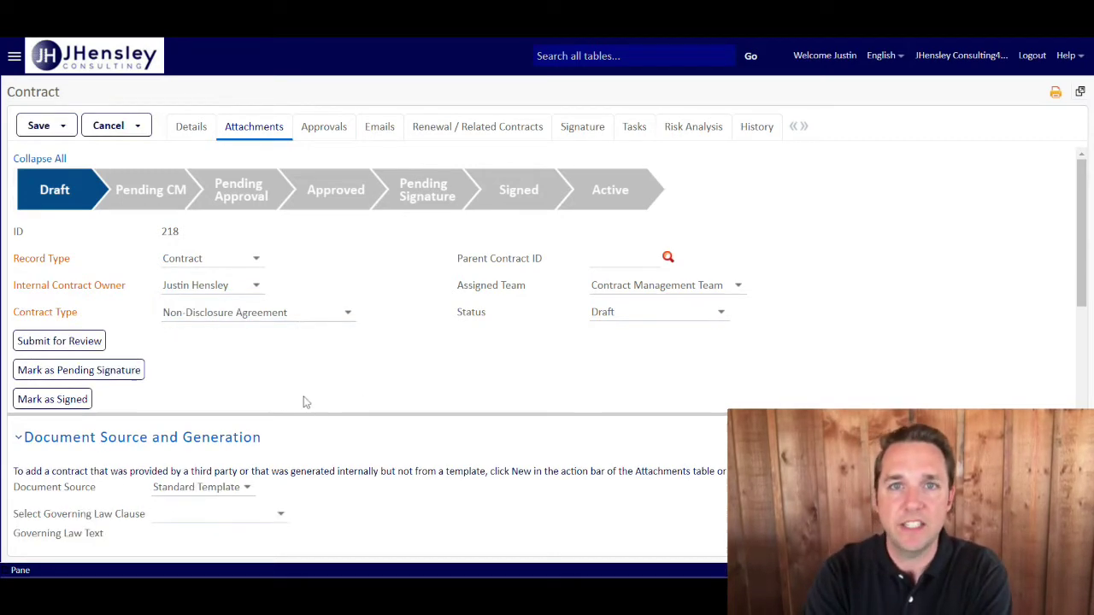
Select the New York governing law clause for the NDA and replace it with the England clause
scroll(304, 398, "down", 2)
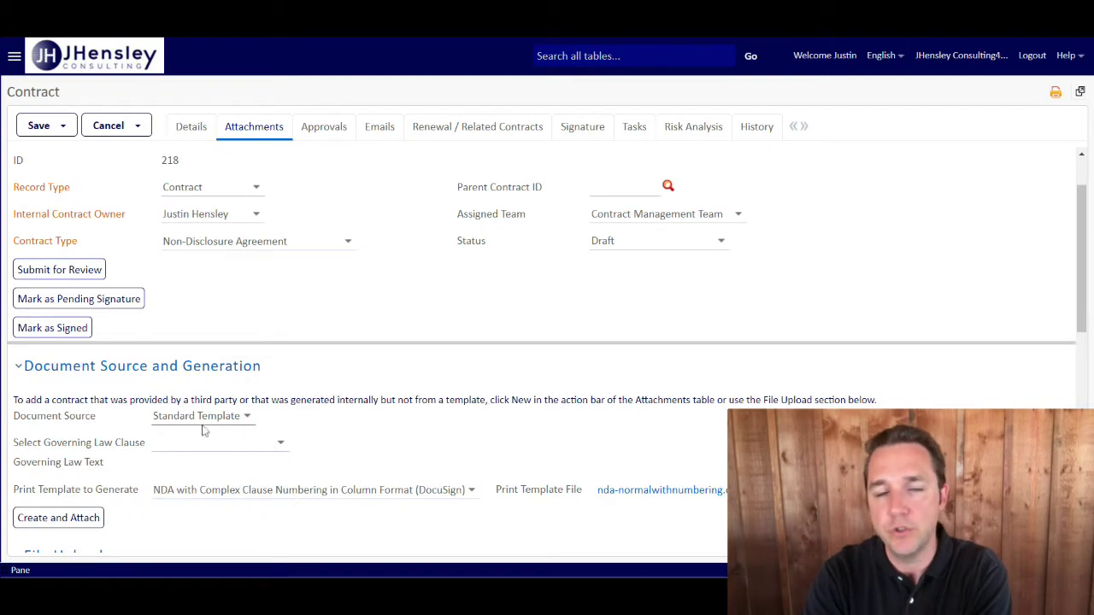
left_click(193, 447)
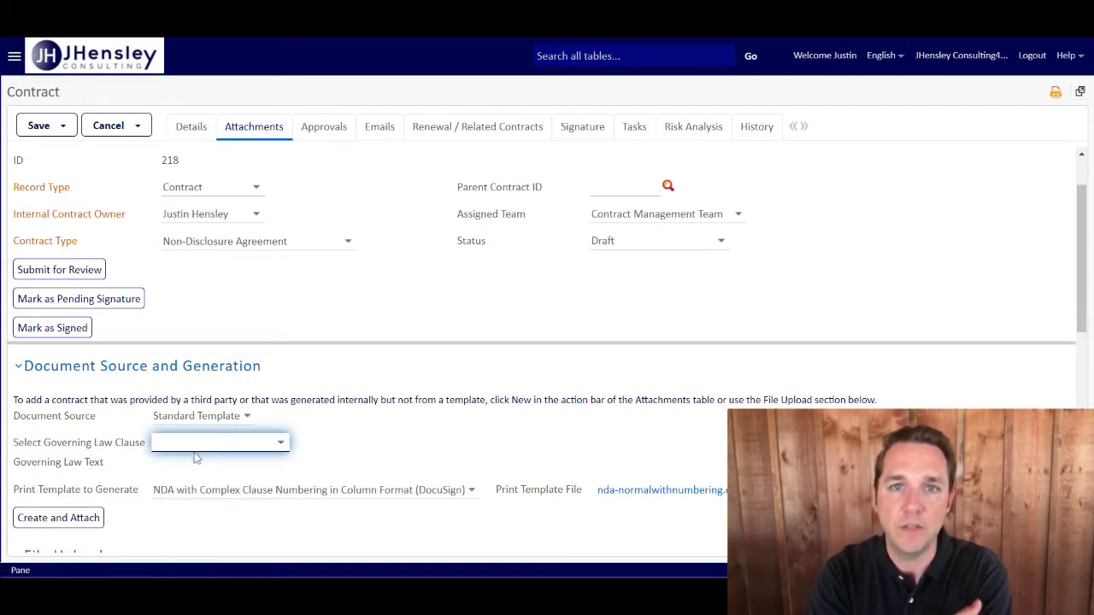
left_click(194, 457)
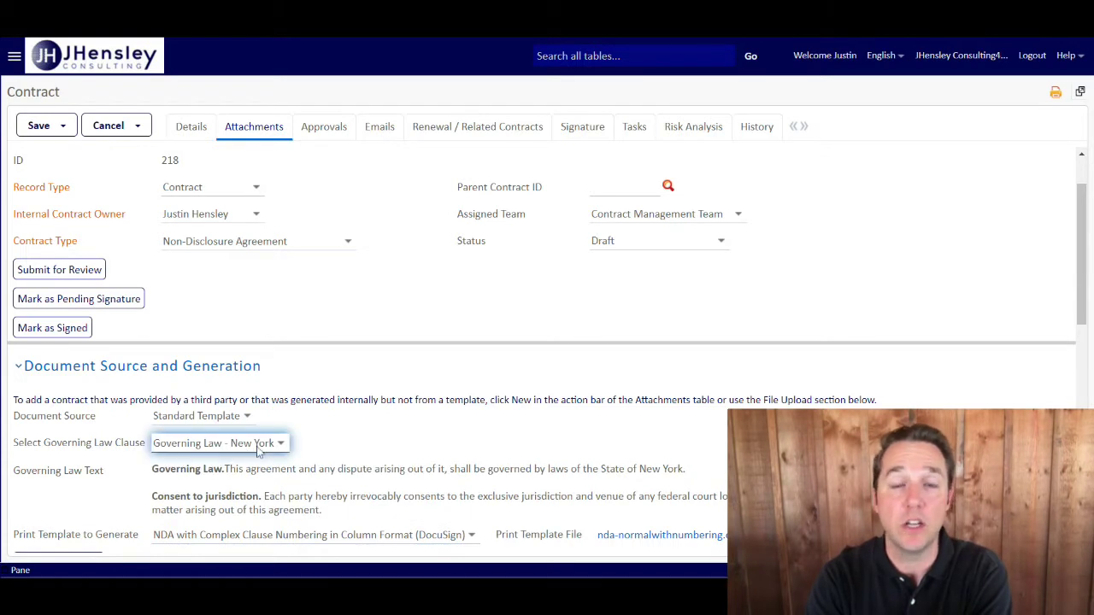
left_click(241, 459)
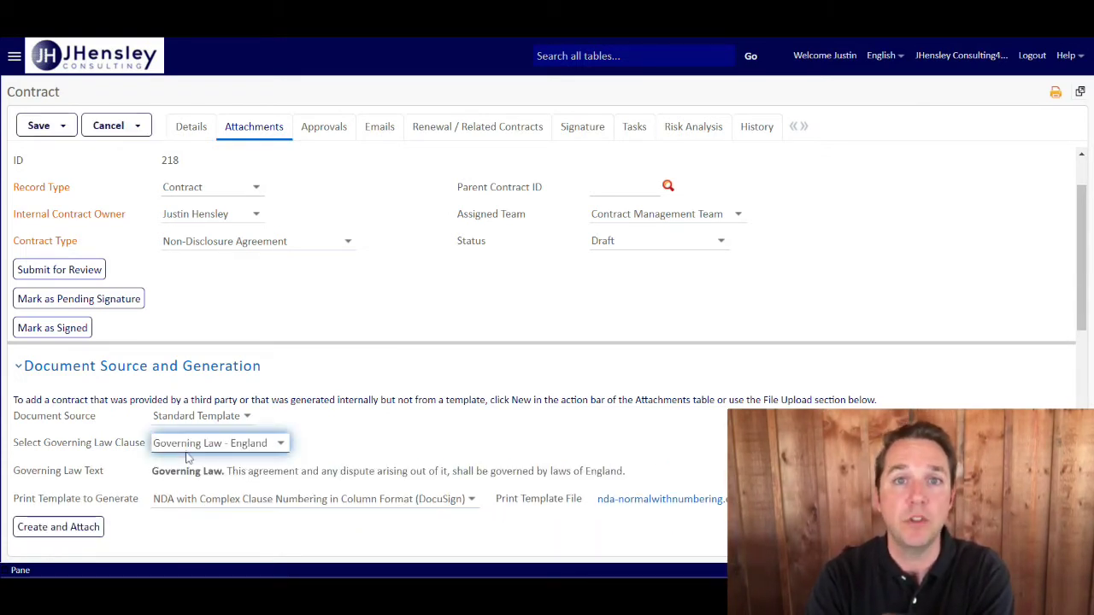
left_click(186, 454)
scroll(383, 475, "down", 2)
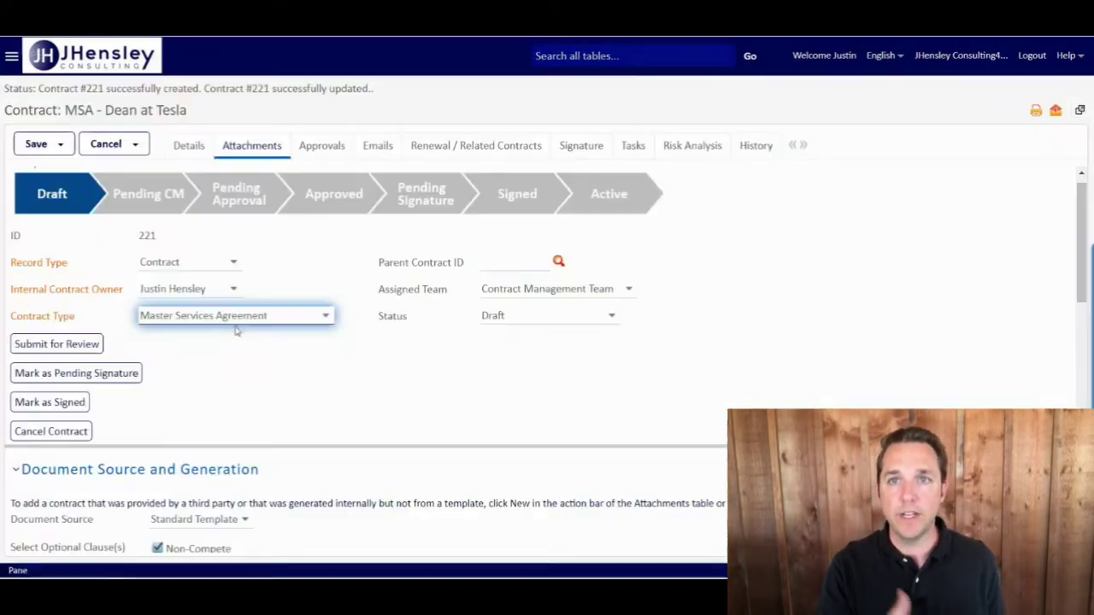
On the Master Services Agreement contract, generate the agreement from its template and check out the attached file for editing
scroll(236, 330, "down", 3)
scroll(219, 376, "down", 5)
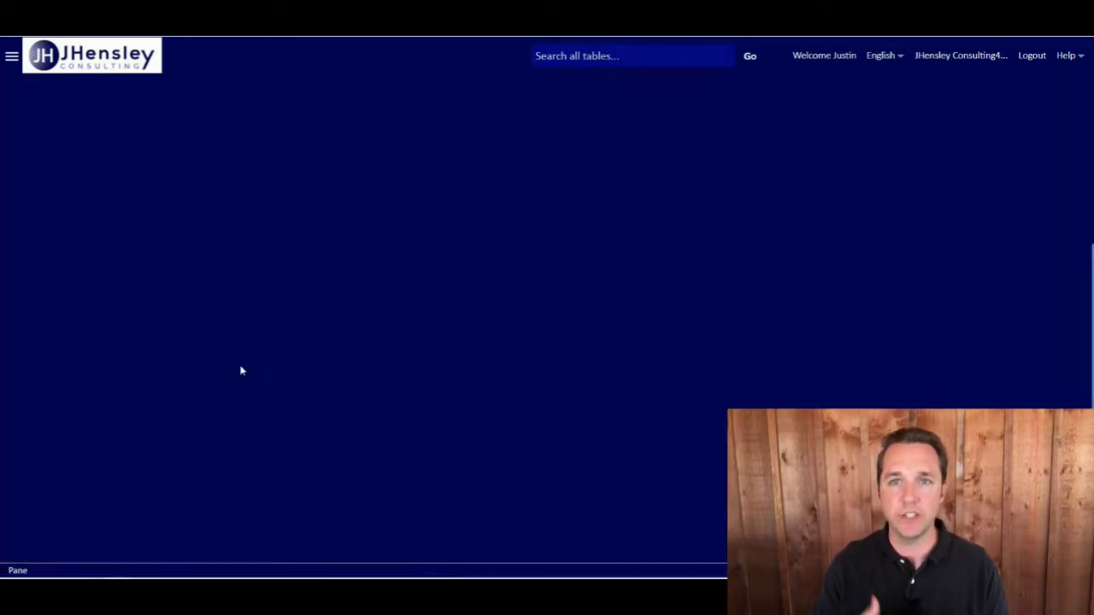
scroll(243, 370, "down", 3)
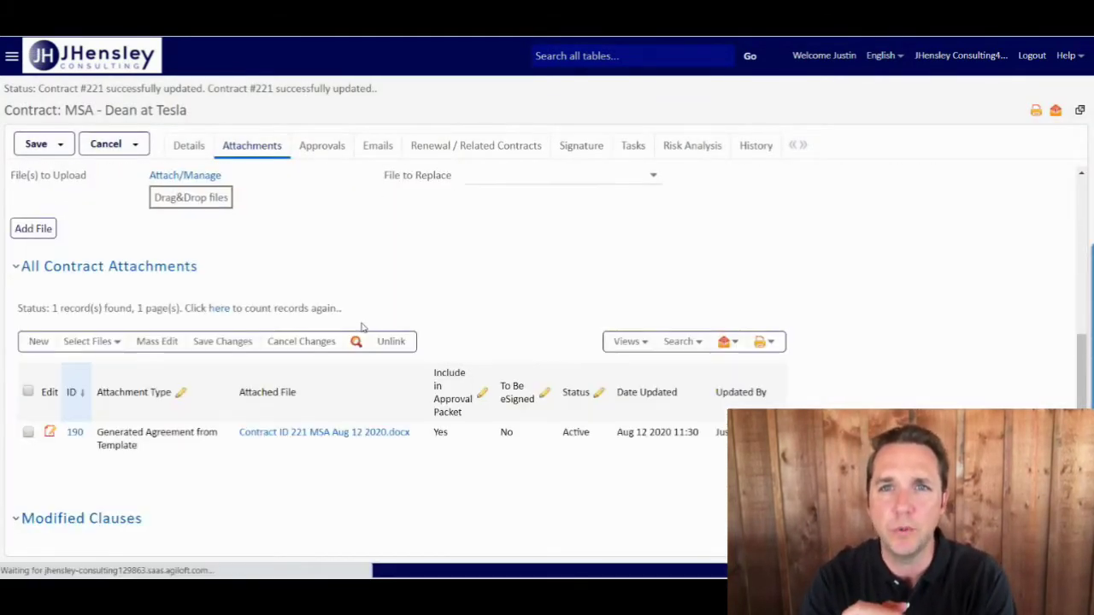
left_click(354, 436)
left_click(600, 340)
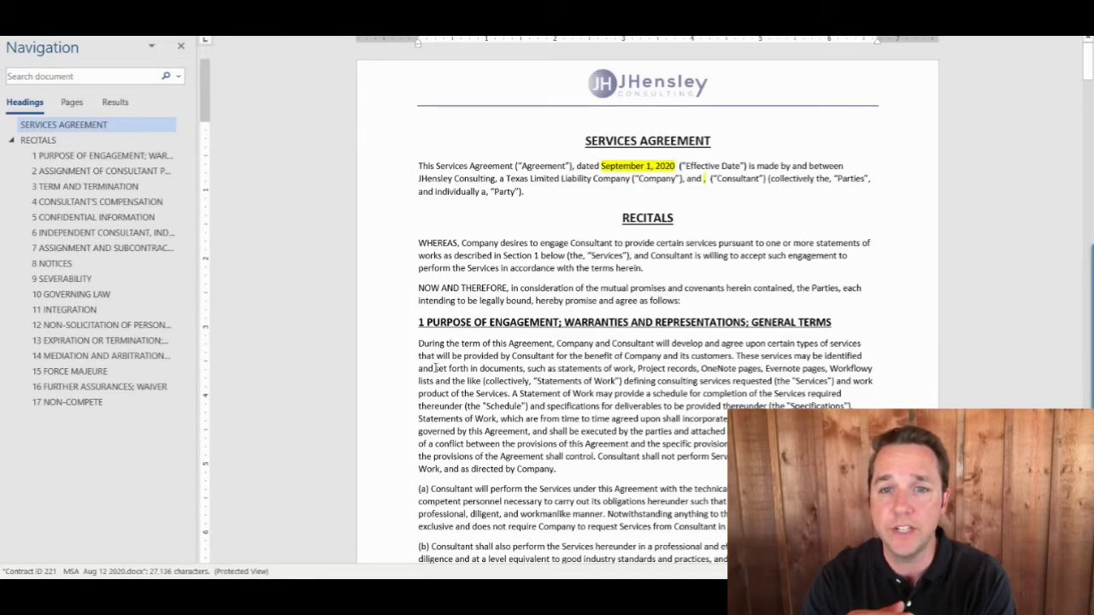
Enable editing of the agreement document and delete the two paragraphs under the RECITALS heading
left_click(417, 340)
triple_click(417, 340)
left_click(654, 21)
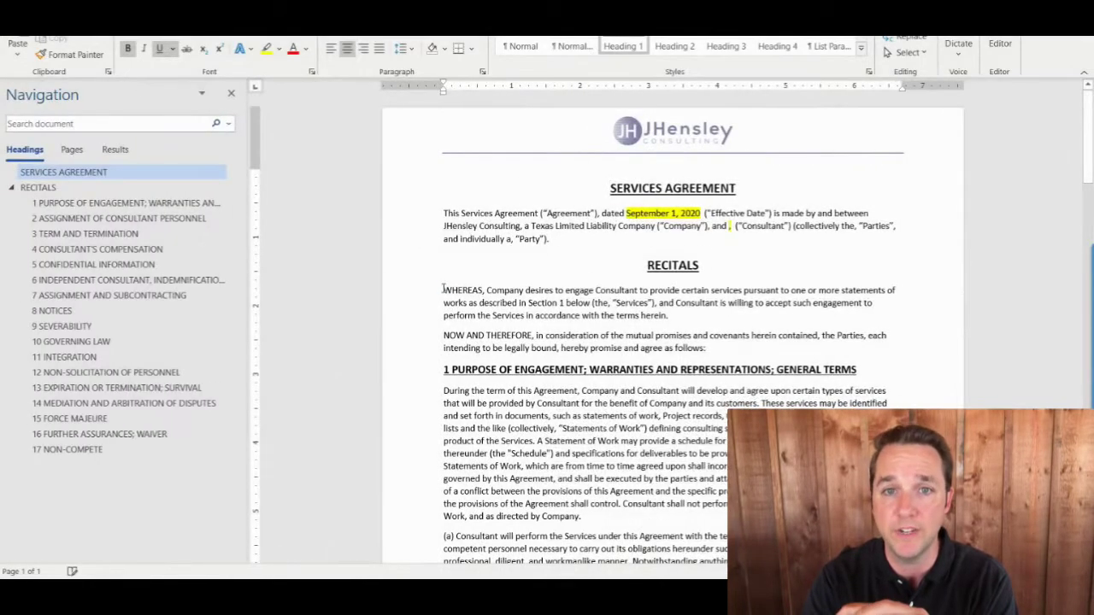
left_click_drag(443, 289, 443, 368)
key("Delete")
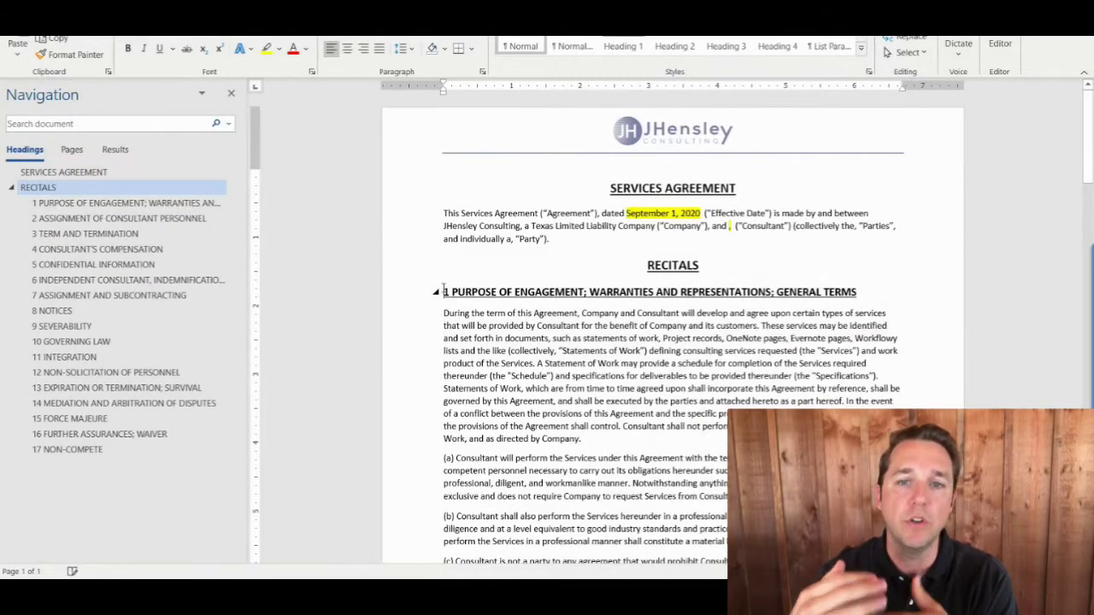
Insert "New text here." as a paragraph below the section 1 heading and save the document
left_click(445, 315)
key("Return")
key("Return")
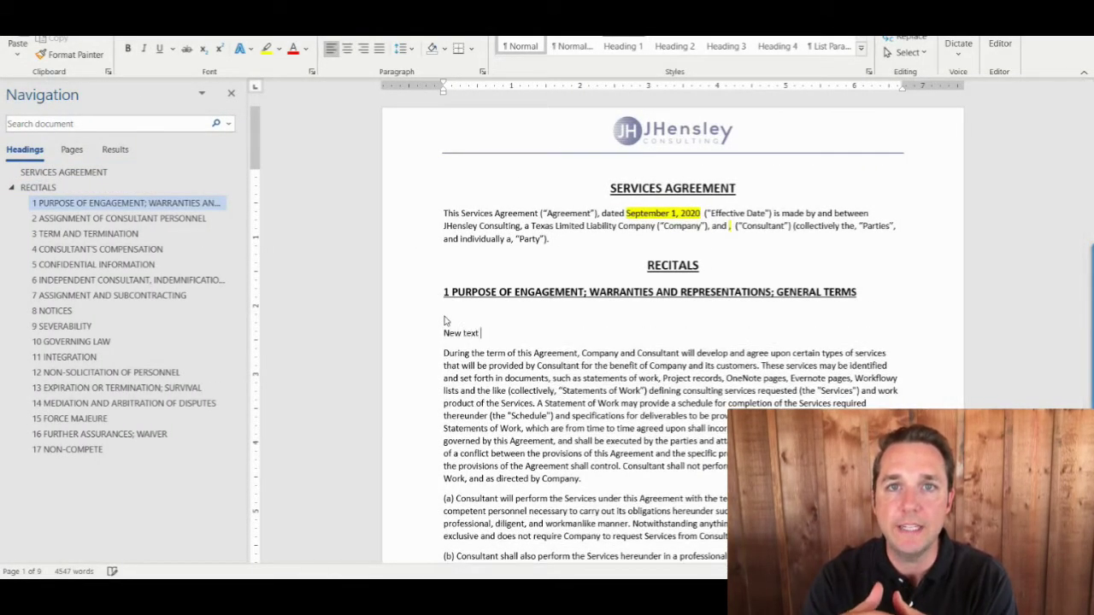
key("ctrl+s")
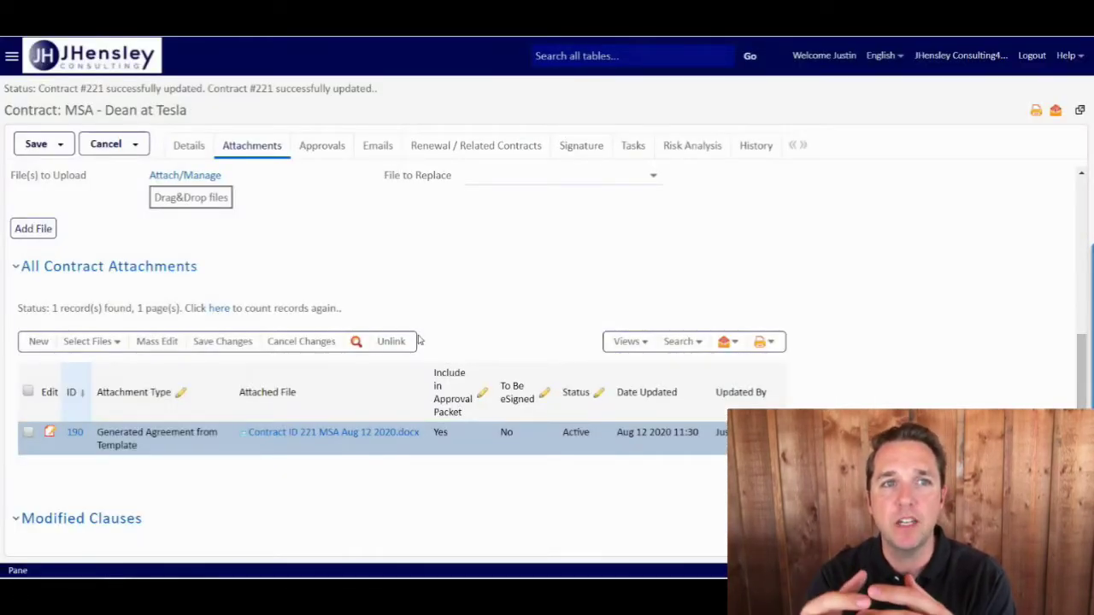
Check out the v1 agreement attachment for editing and add "Additional info here." to the end of paragraph (d)
left_click(341, 440)
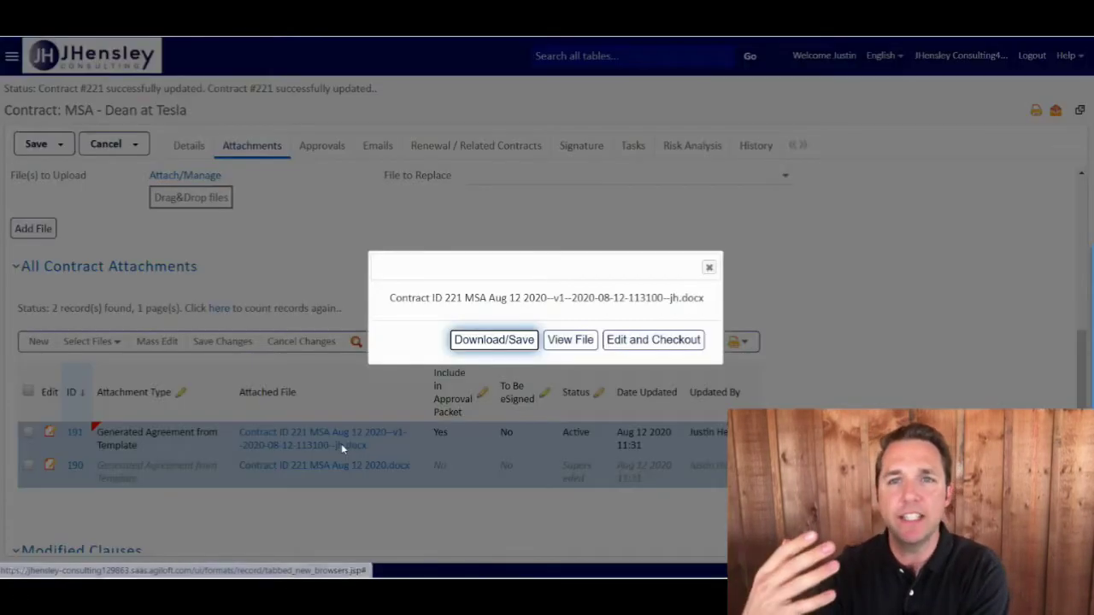
left_click(643, 343)
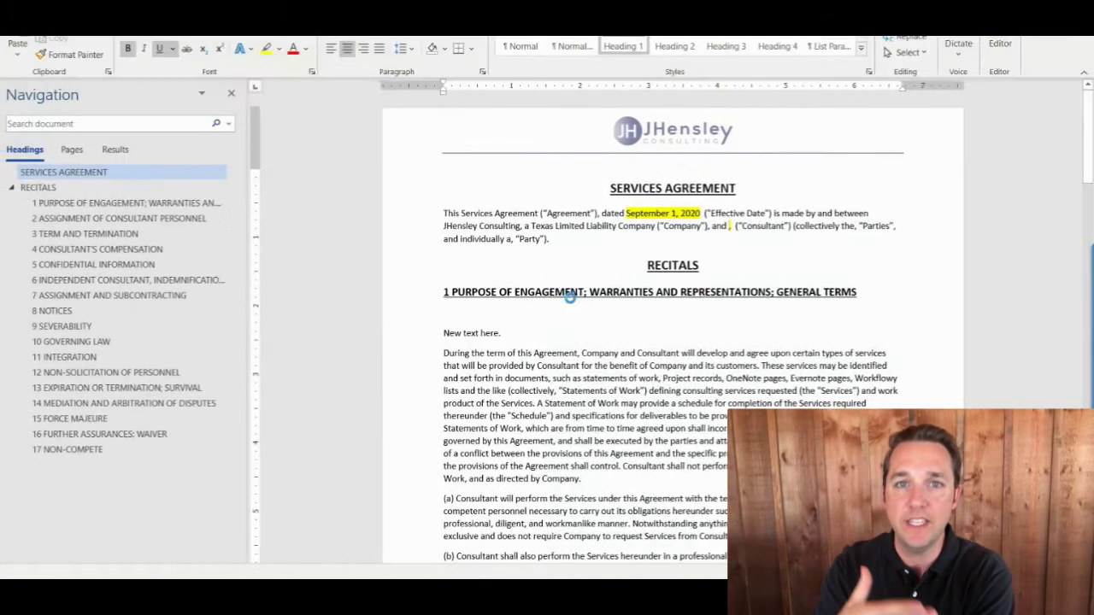
scroll(570, 297, "down", 7)
left_click(574, 309)
key("Return")
type("Additional info")
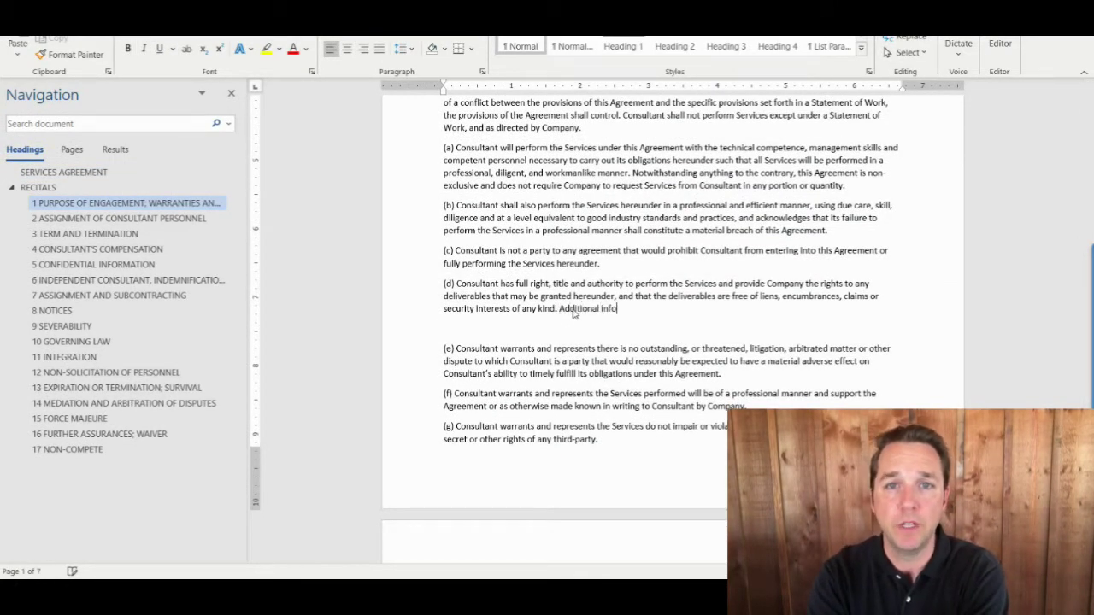
Delete paragraph (e) about outstanding or threatened litigation from section 1 of the agreement
key("shift+Down")
key("shift+Down")
key("shift+Down")
key("Delete")
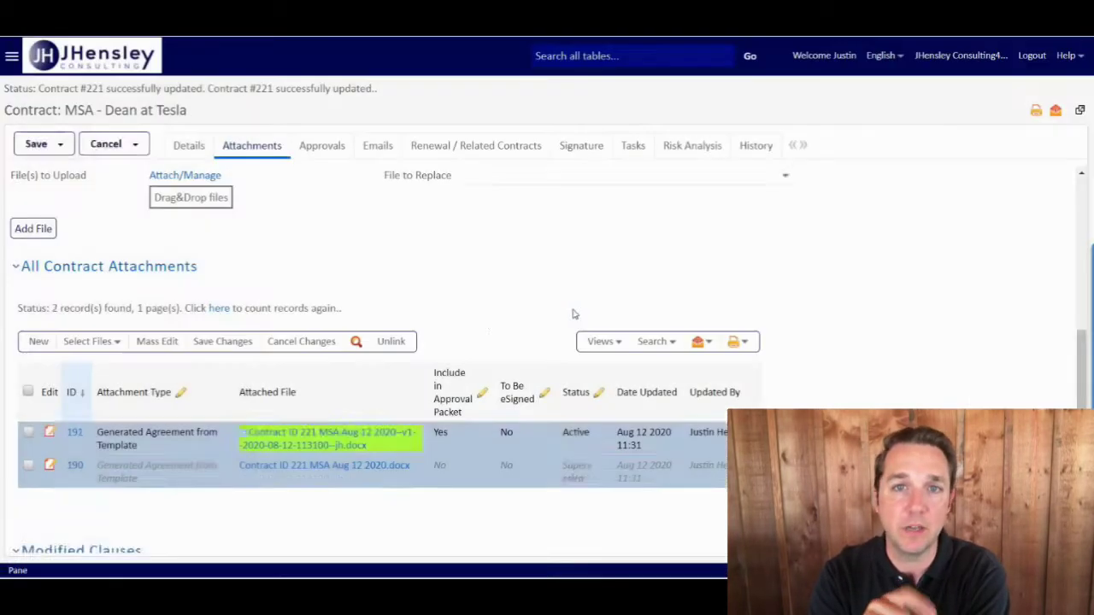
Open the latest agreement attachment record and compare its v2 document against the previous version
left_click(49, 432)
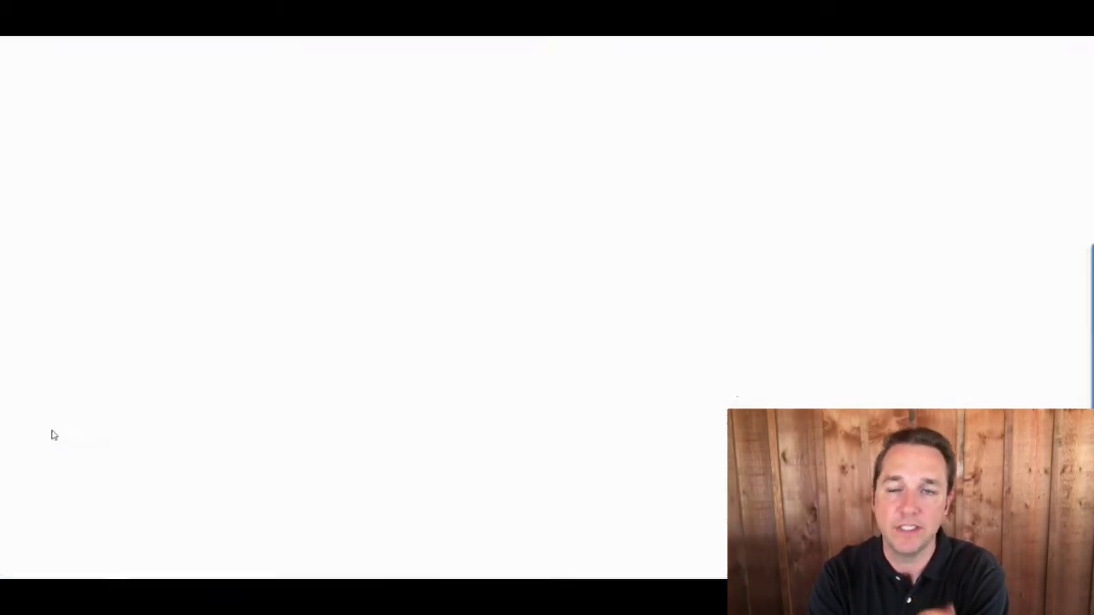
scroll(431, 391, "down", 2)
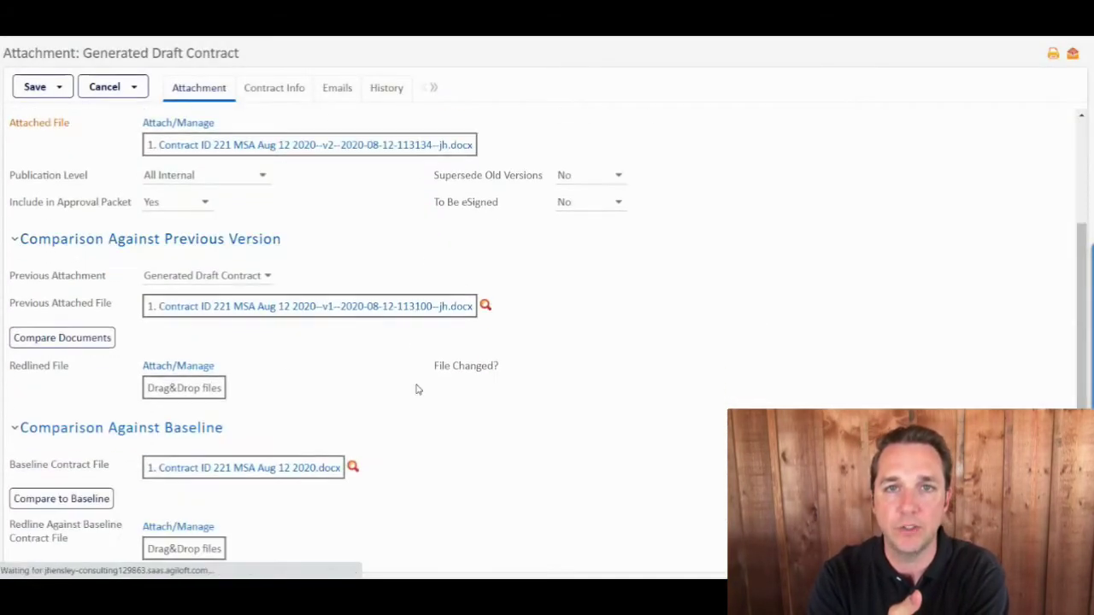
left_click(96, 337)
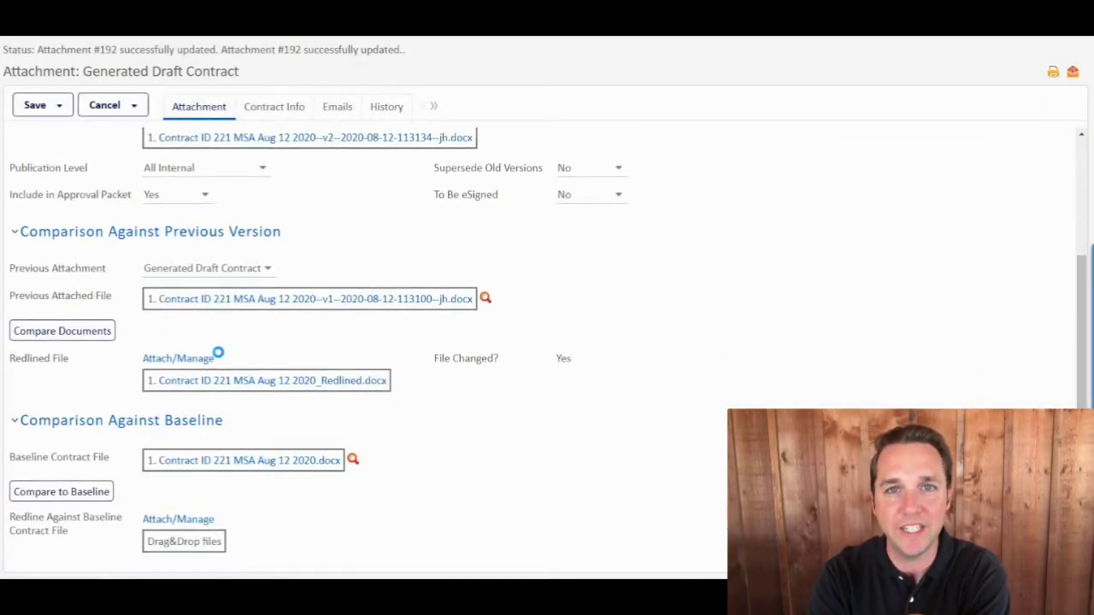
Open the redlined file from the previous-version comparison in Word, review its tracked changes, and close it
left_click(250, 381)
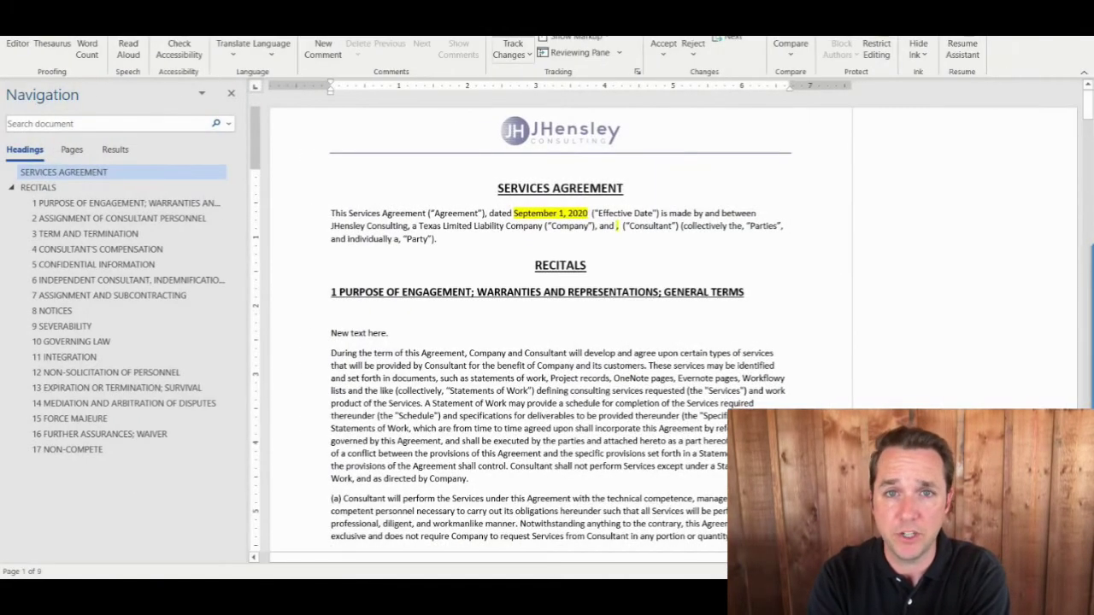
left_click(736, 41)
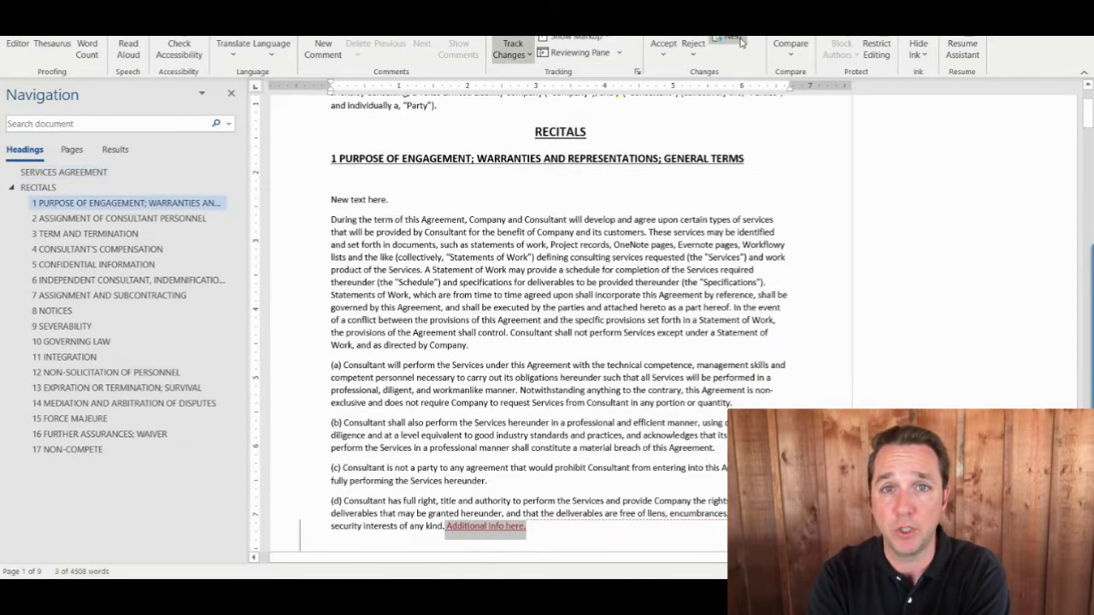
left_click(742, 43)
left_click(742, 42)
scroll(635, 187, "up", 3)
scroll(635, 187, "down", 10)
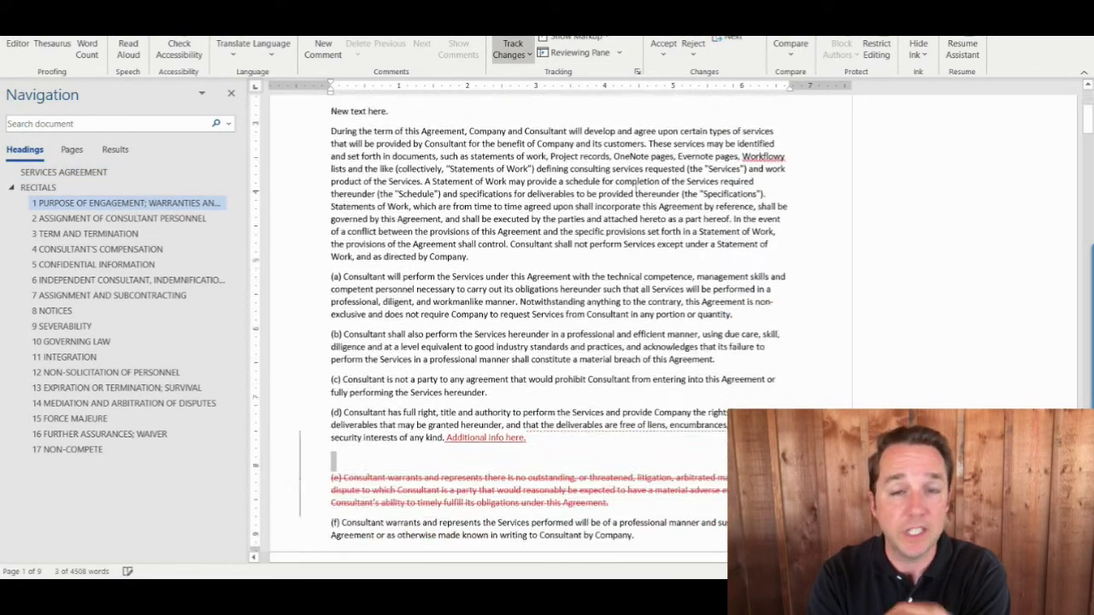
scroll(635, 187, "down", 5)
left_click(1078, 17)
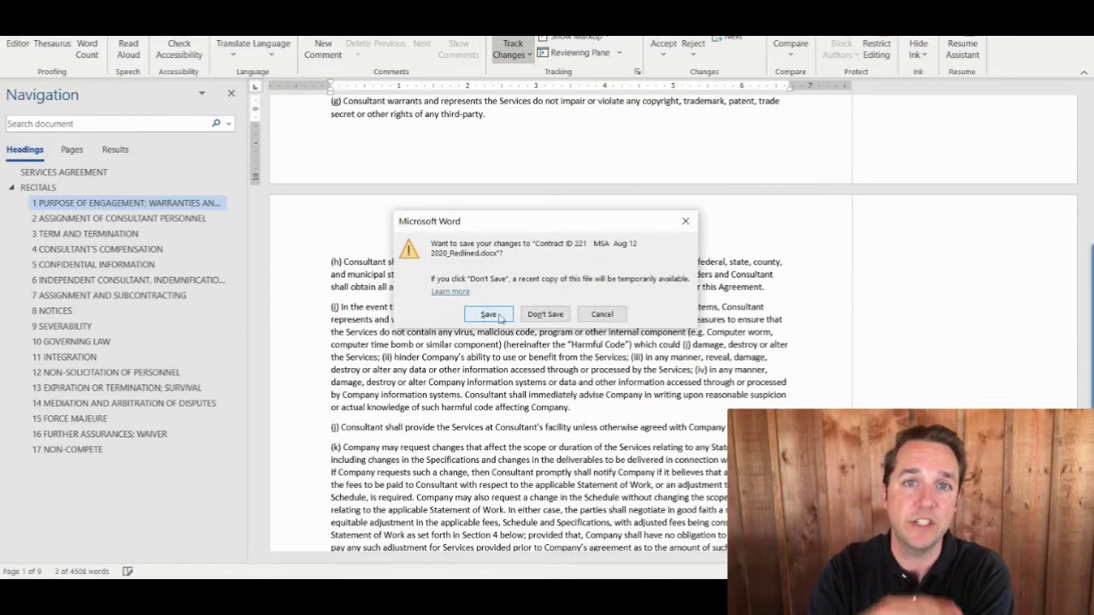
left_click(524, 316)
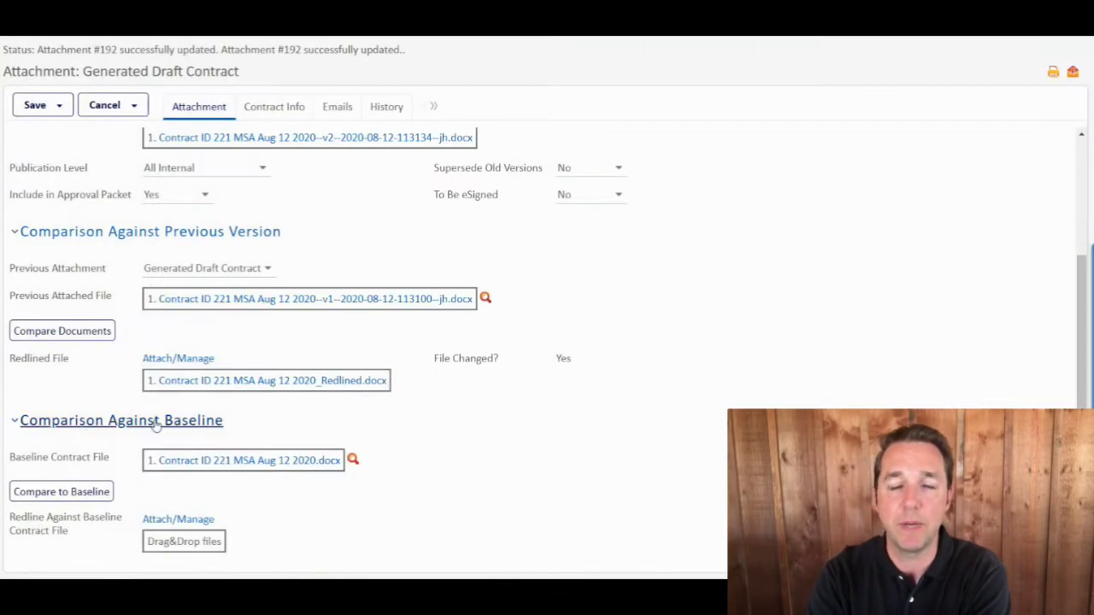
Compare the v2 agreement against the baseline contract file and review the resulting redlined document in Word
left_click(65, 493)
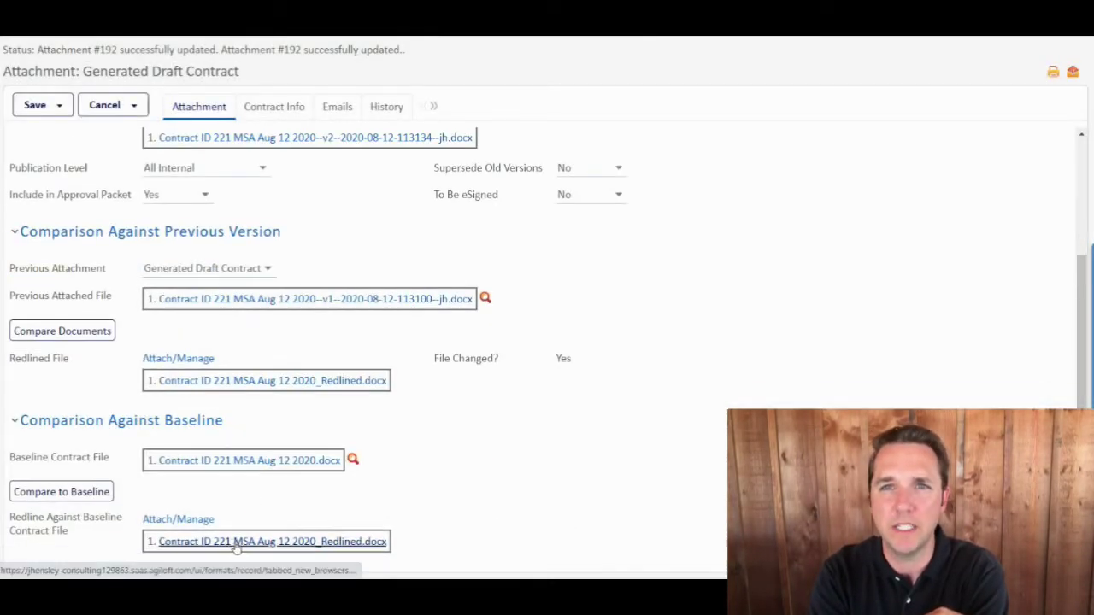
left_click(235, 542)
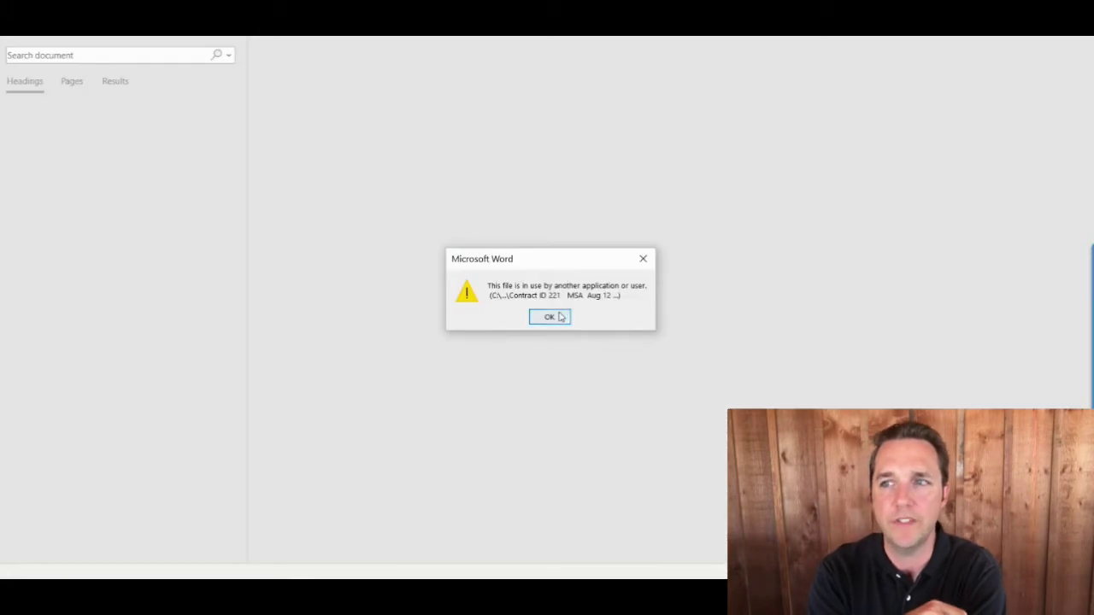
left_click(550, 317)
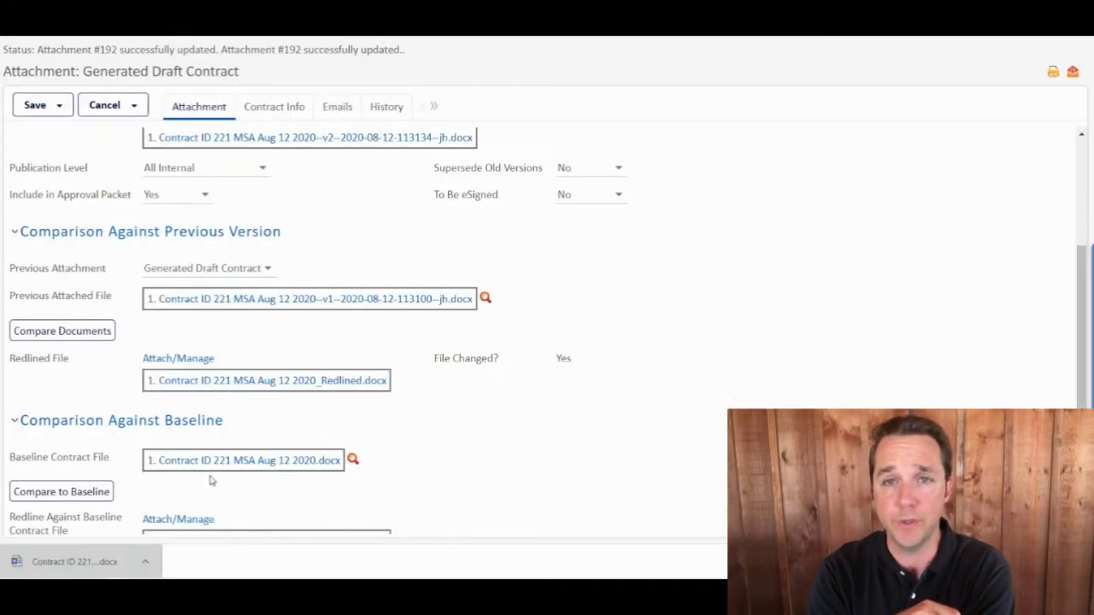
left_click(188, 546)
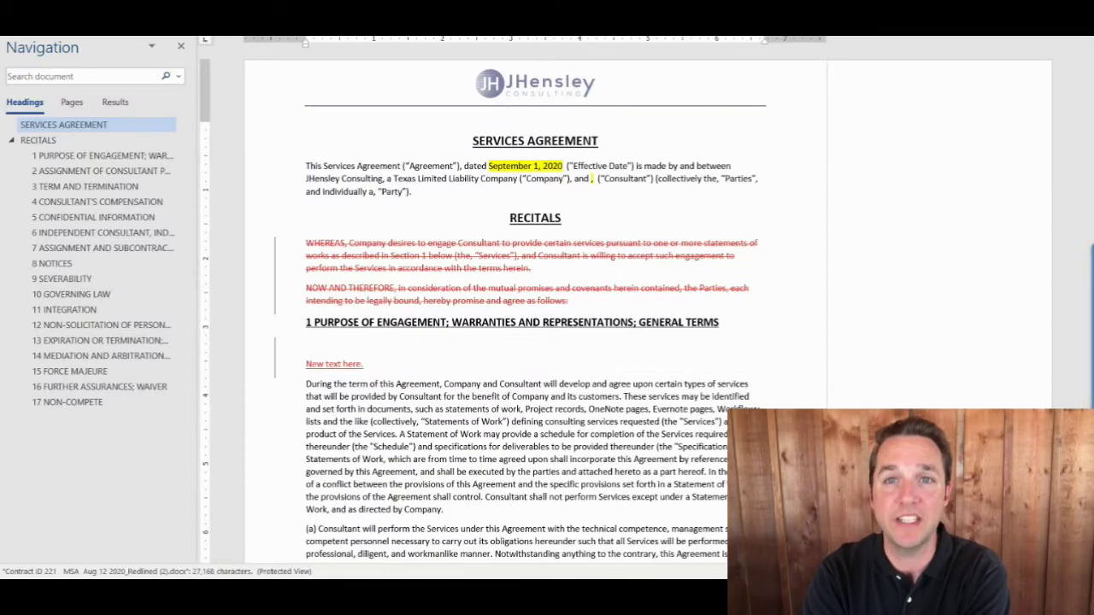
scroll(430, 357, "down", 15)
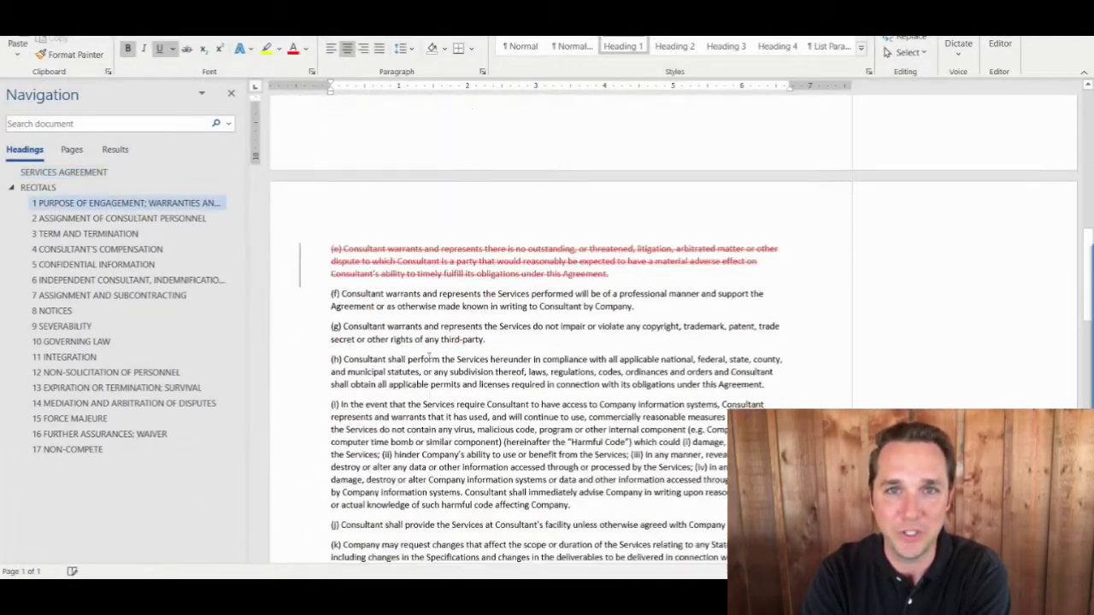
scroll(430, 357, "down", 5)
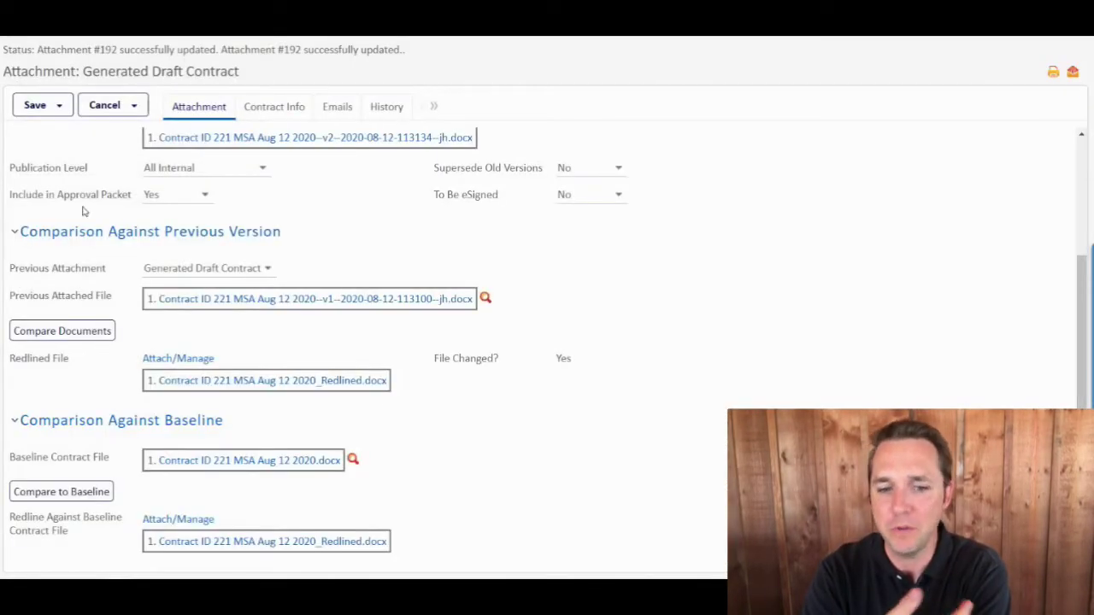
Save the attachment and contract records, keeping the contract open, and view its Modified Clauses table
left_click(35, 105)
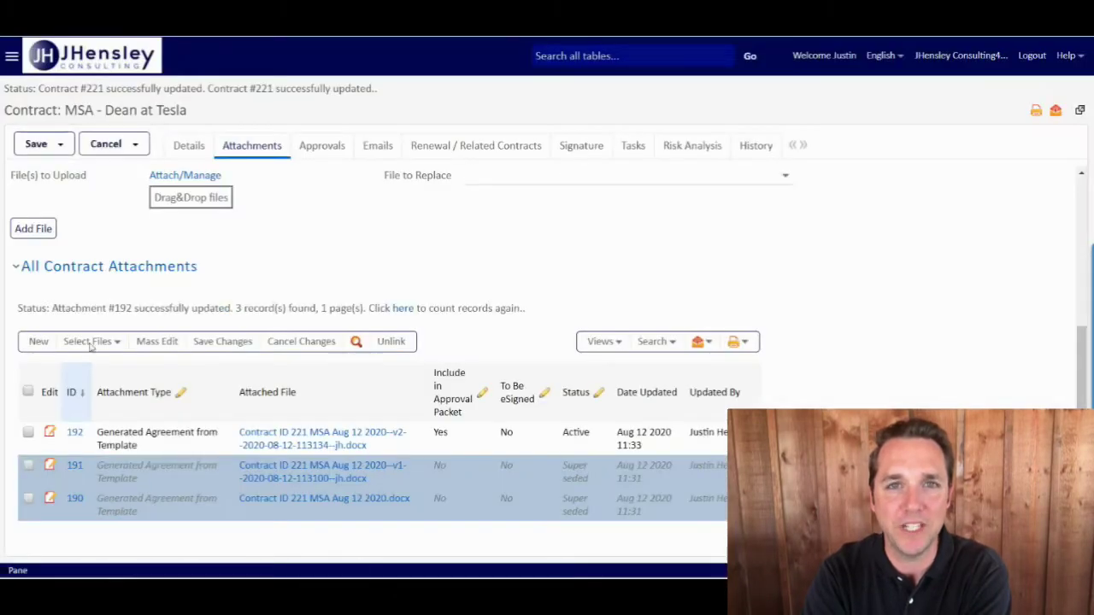
left_click(60, 145)
left_click(75, 169)
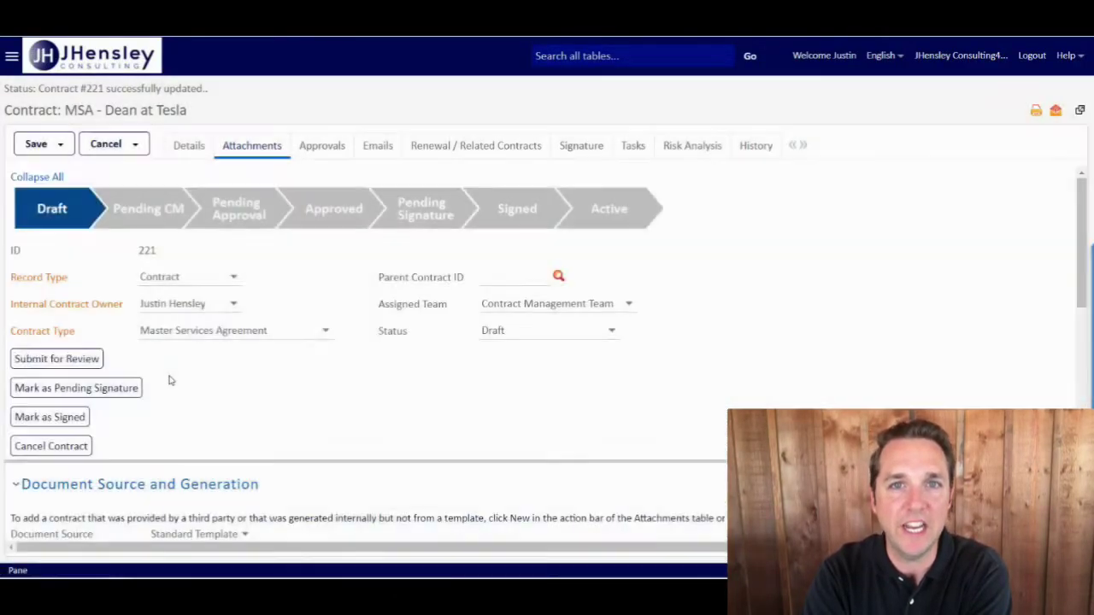
scroll(258, 327, "down", 3)
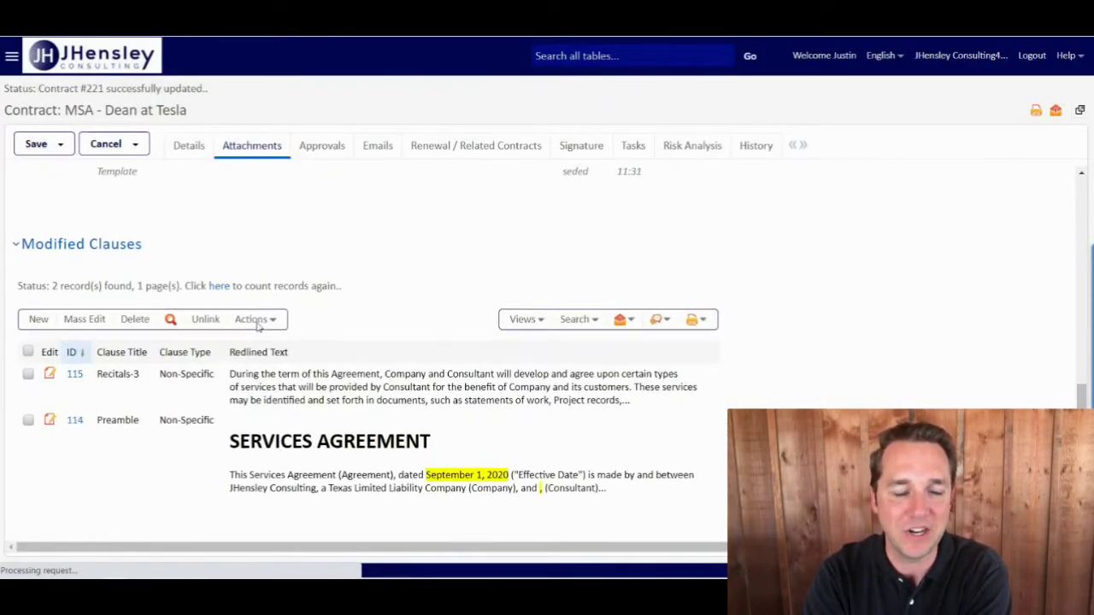
scroll(254, 425, "down", 2)
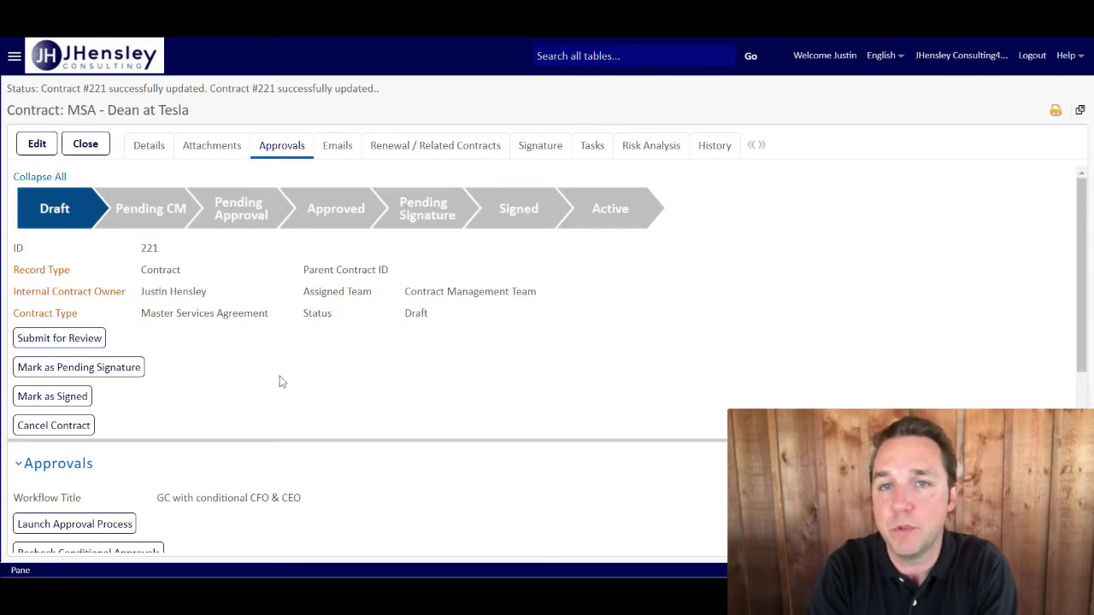
Set the contract amount to $100,000 in the contract details and recheck the conditional approvals
scroll(276, 346, "down", 4)
scroll(321, 458, "down", 1)
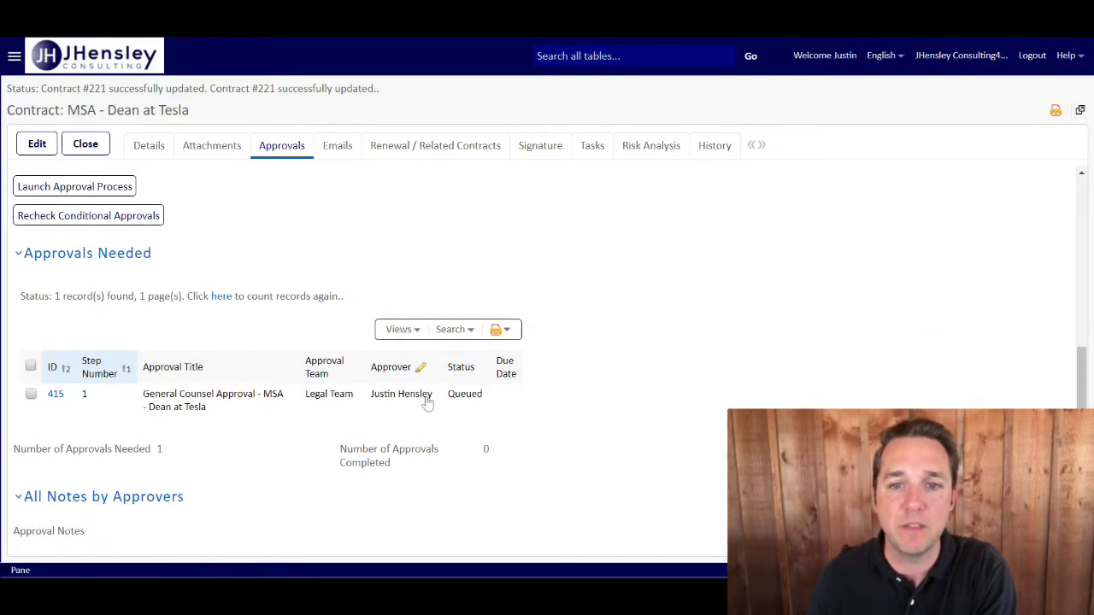
left_click(150, 146)
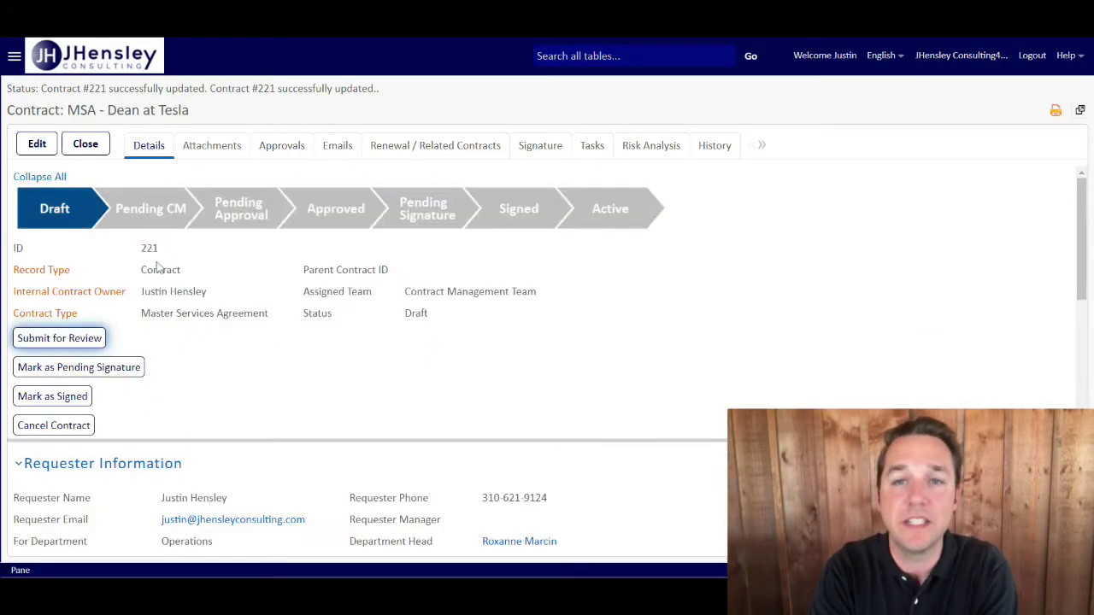
scroll(98, 232, "down", 5)
left_click(37, 144)
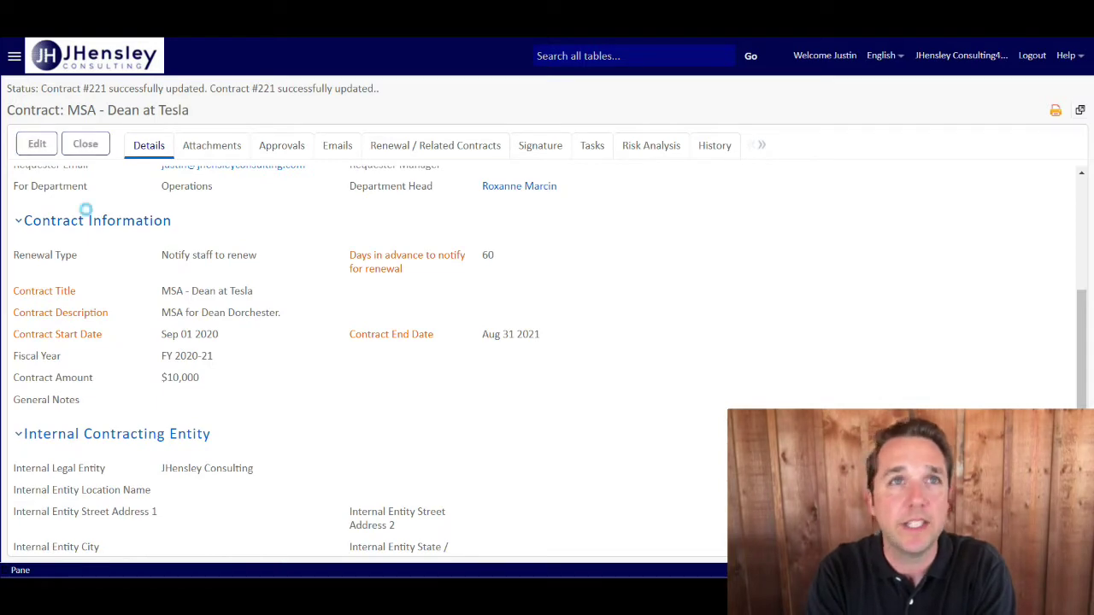
scroll(228, 429, "down", 3)
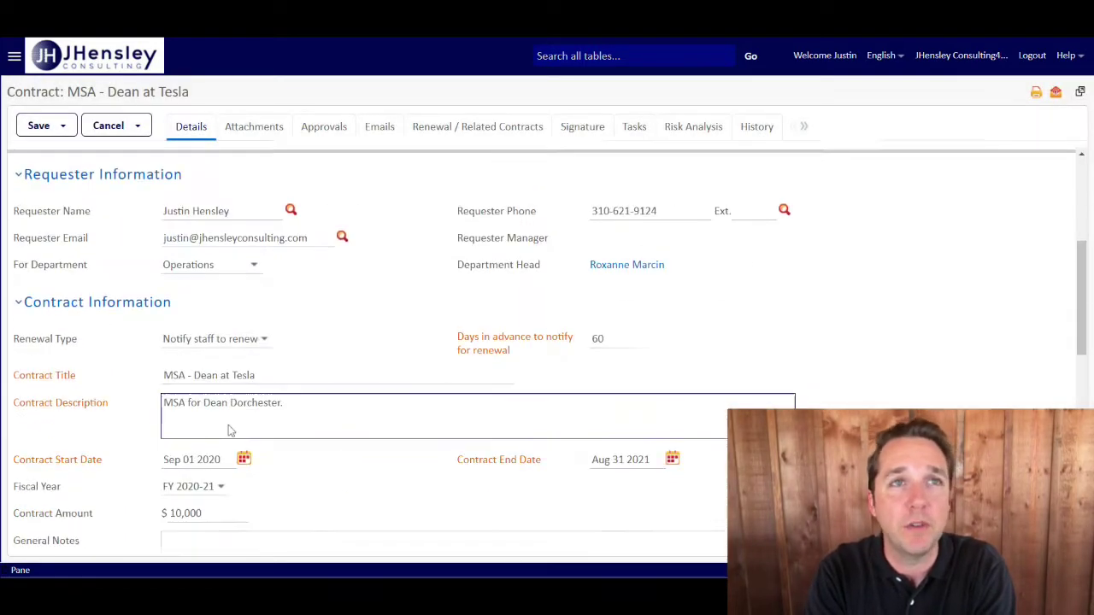
left_click(207, 508)
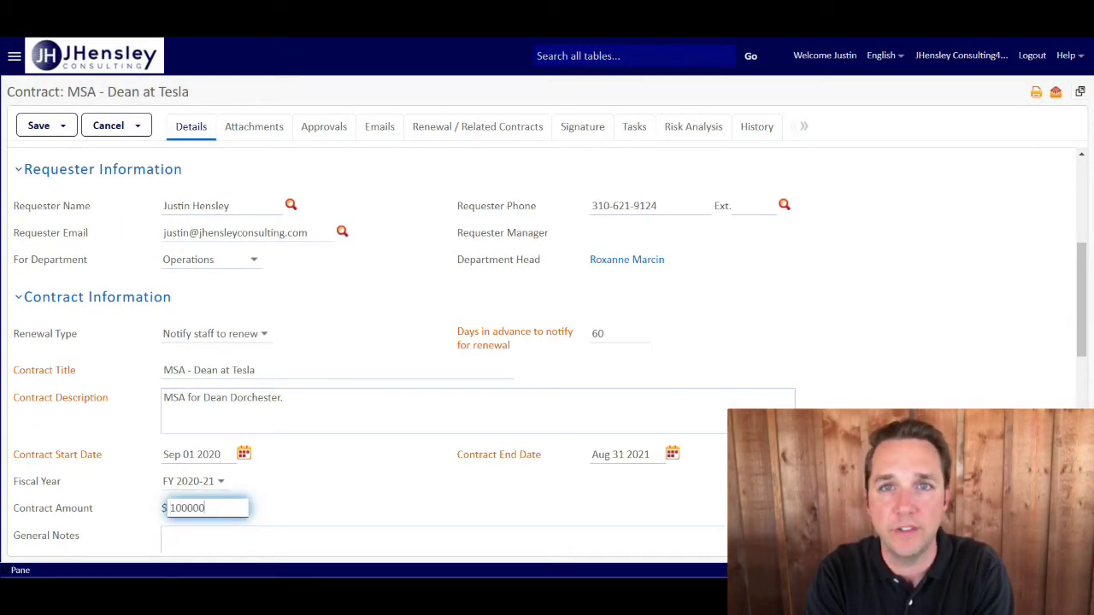
left_click(333, 127)
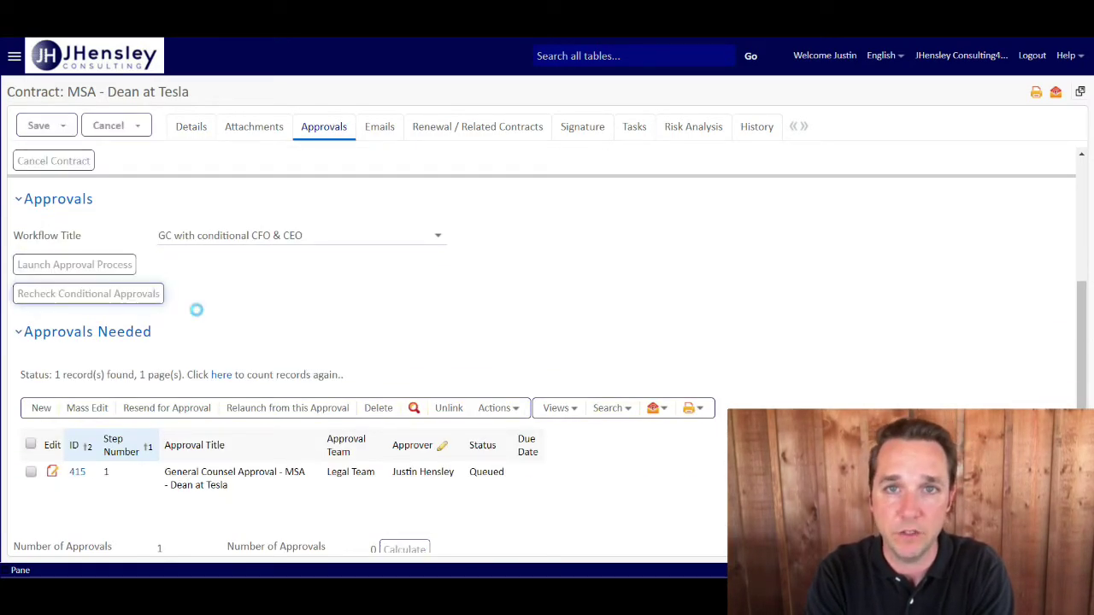
scroll(263, 342, "down", 3)
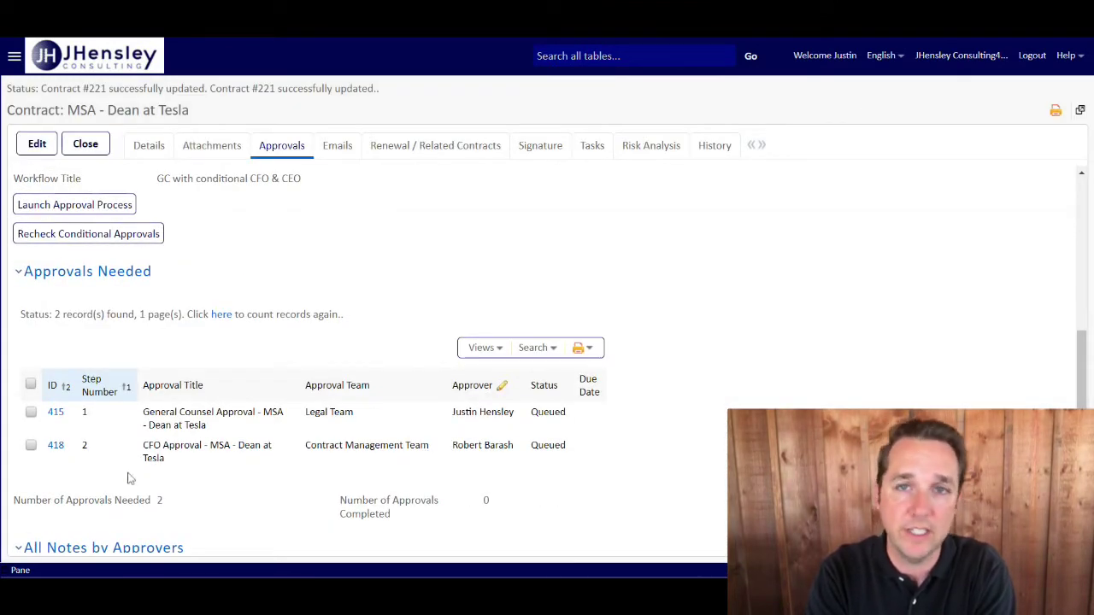
Raise the contract amount to $500,000 in the contract details and recheck the conditional approvals
left_click(38, 144)
left_click(190, 128)
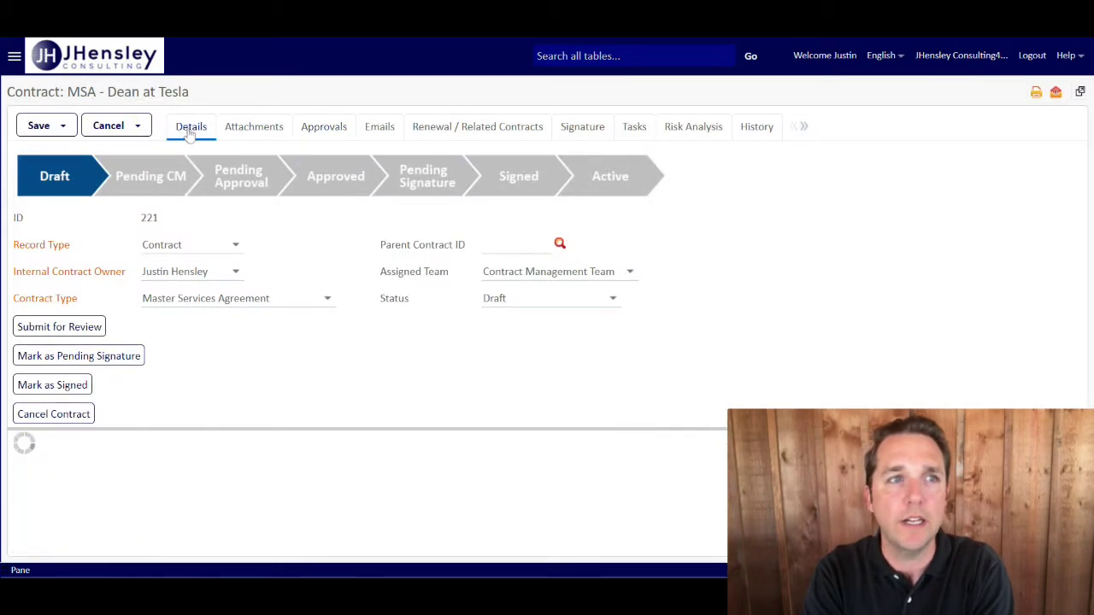
scroll(198, 364, "down", 5)
scroll(200, 366, "down", 2)
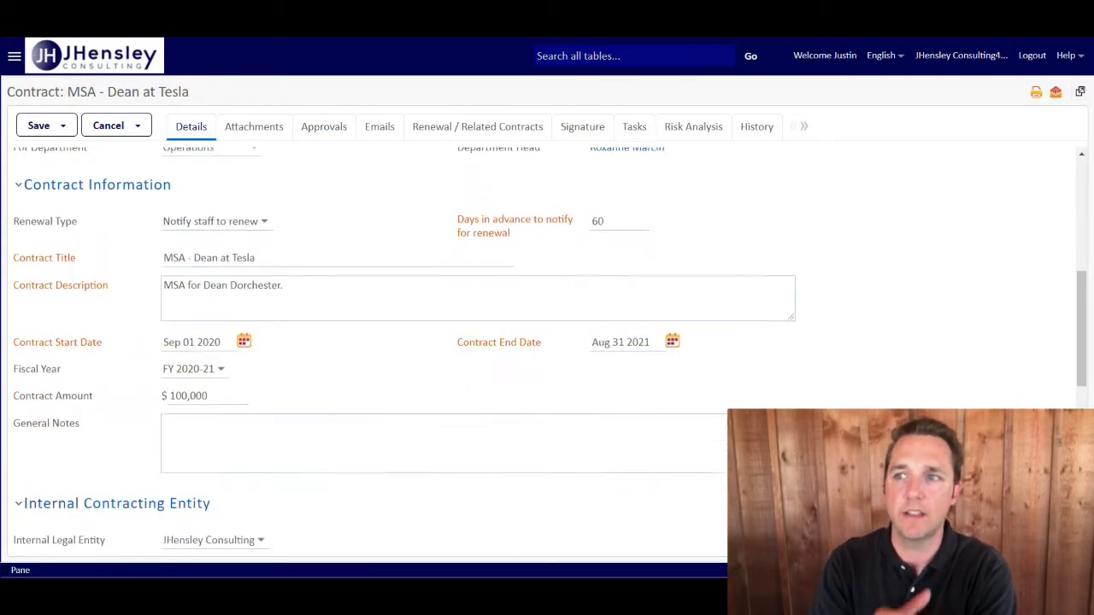
left_click(203, 395)
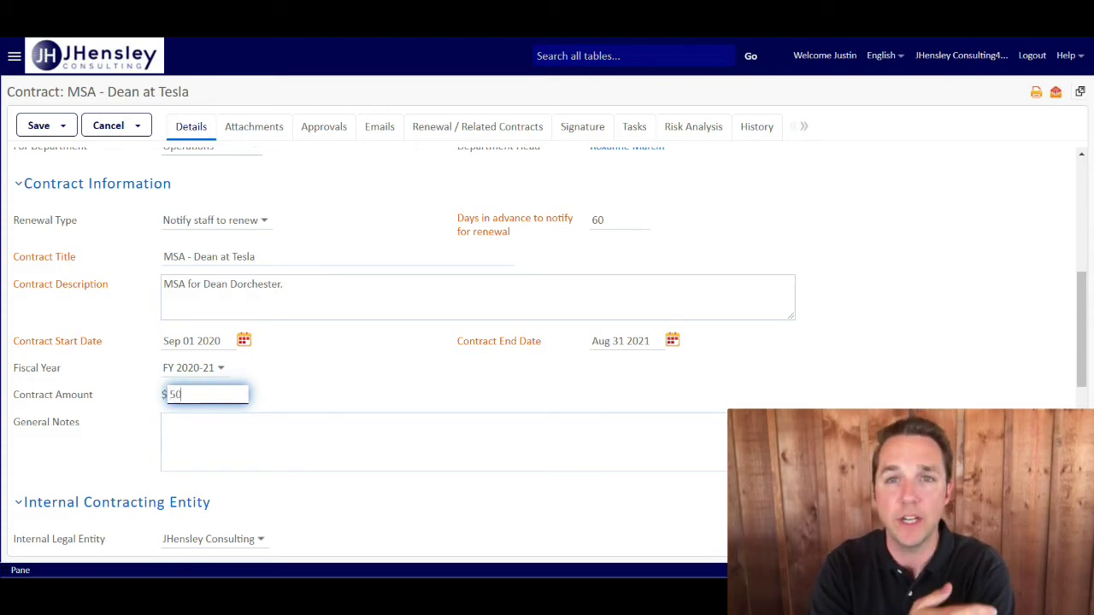
left_click(351, 382)
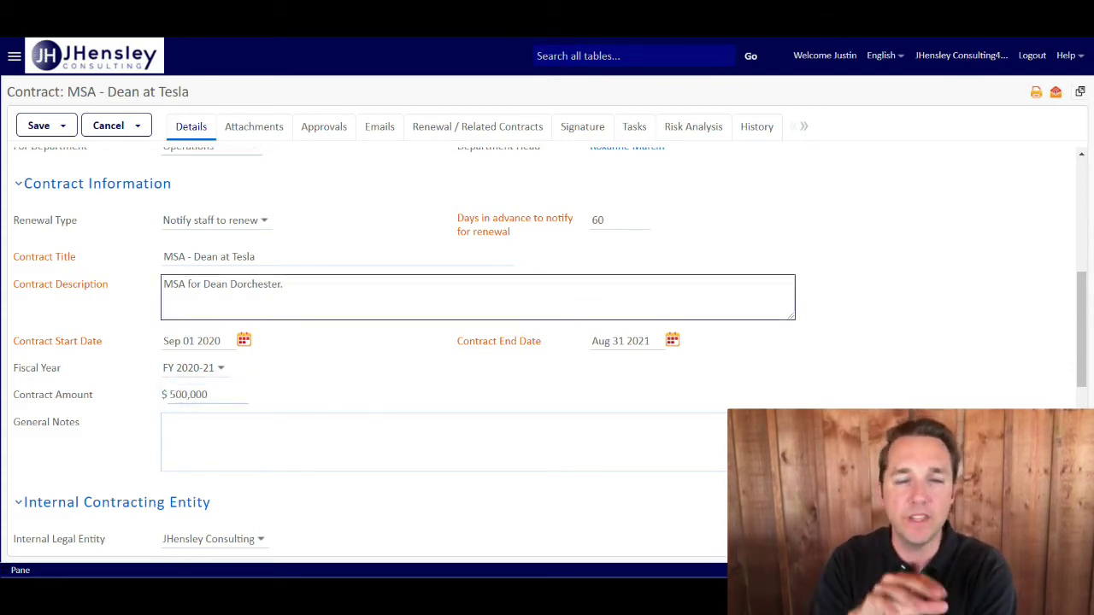
left_click(323, 128)
scroll(114, 401, "down", 3)
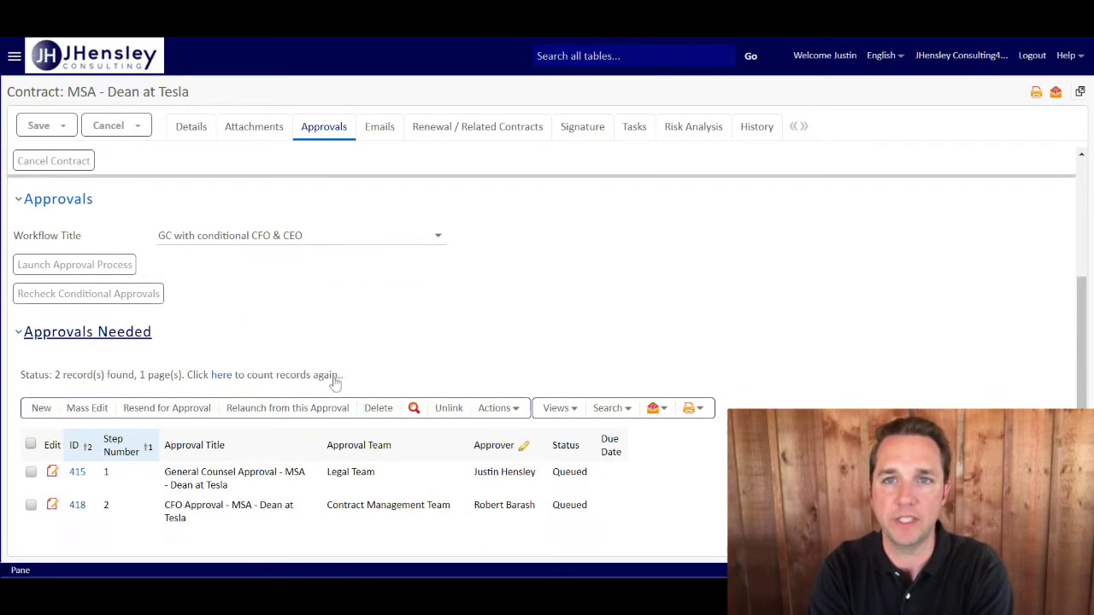
scroll(335, 383, "down", 4)
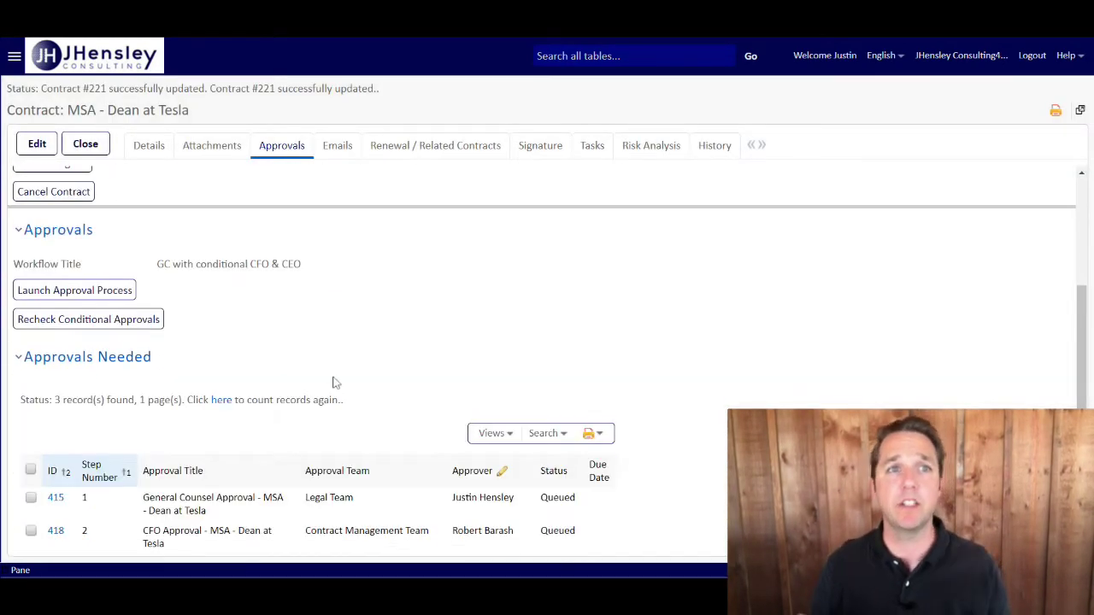
scroll(325, 415, "up", 5)
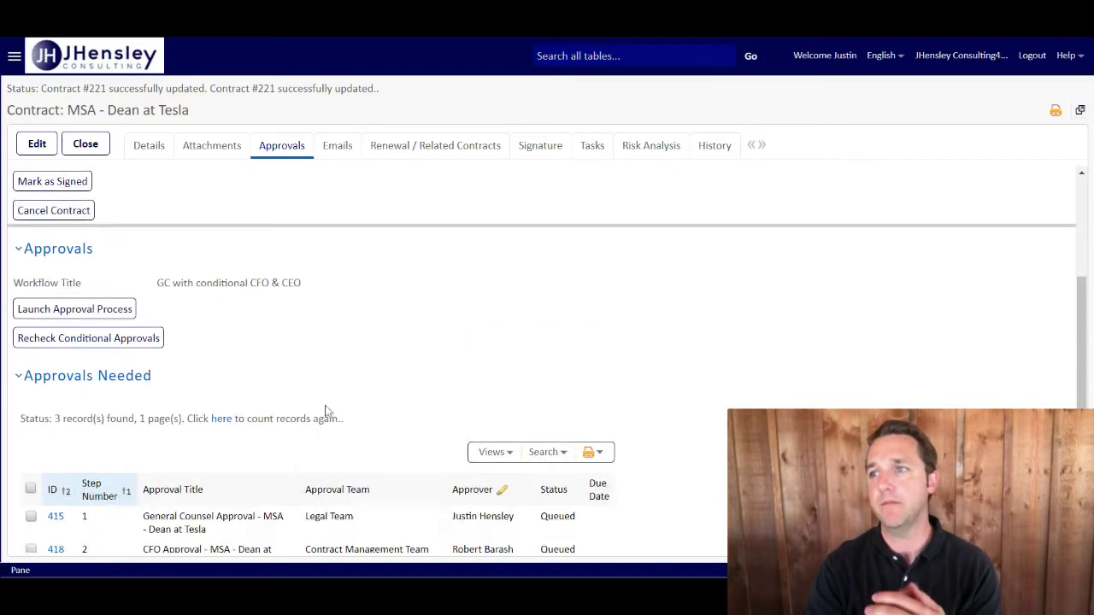
Reopen the contract details for editing and lower the contract amount
left_click(159, 149)
scroll(235, 376, "down", 3)
left_click(36, 145)
scroll(219, 276, "down", 2)
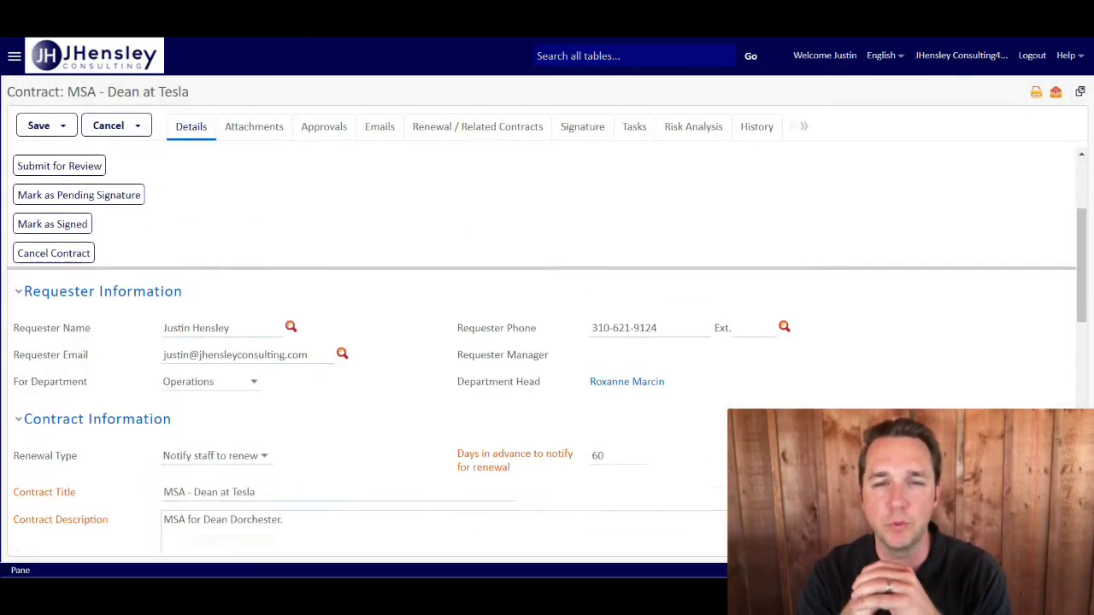
scroll(368, 350, "down", 3)
left_click(213, 415)
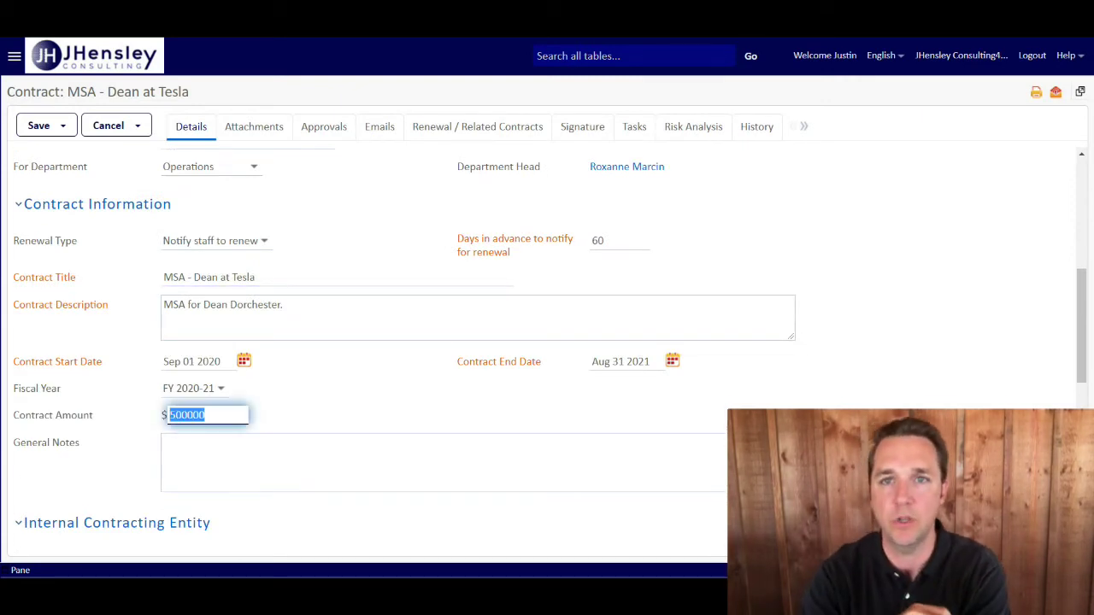
Recheck the conditional approvals for the lowered contract amount and review the approvals needed
left_click(334, 132)
scroll(296, 338, "up", 5)
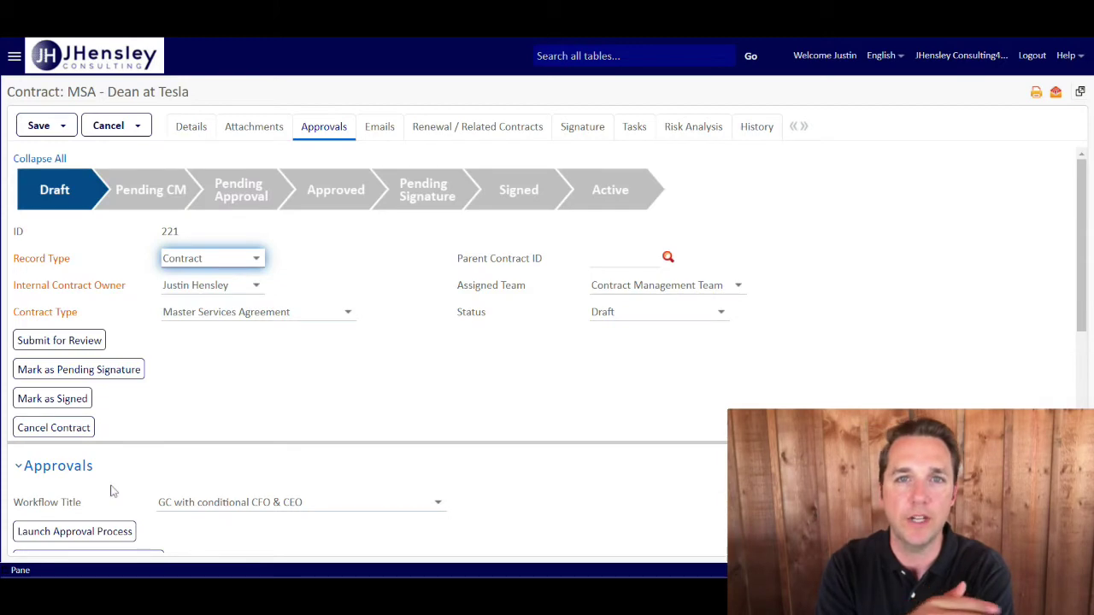
scroll(111, 492, "down", 3)
left_click(82, 415)
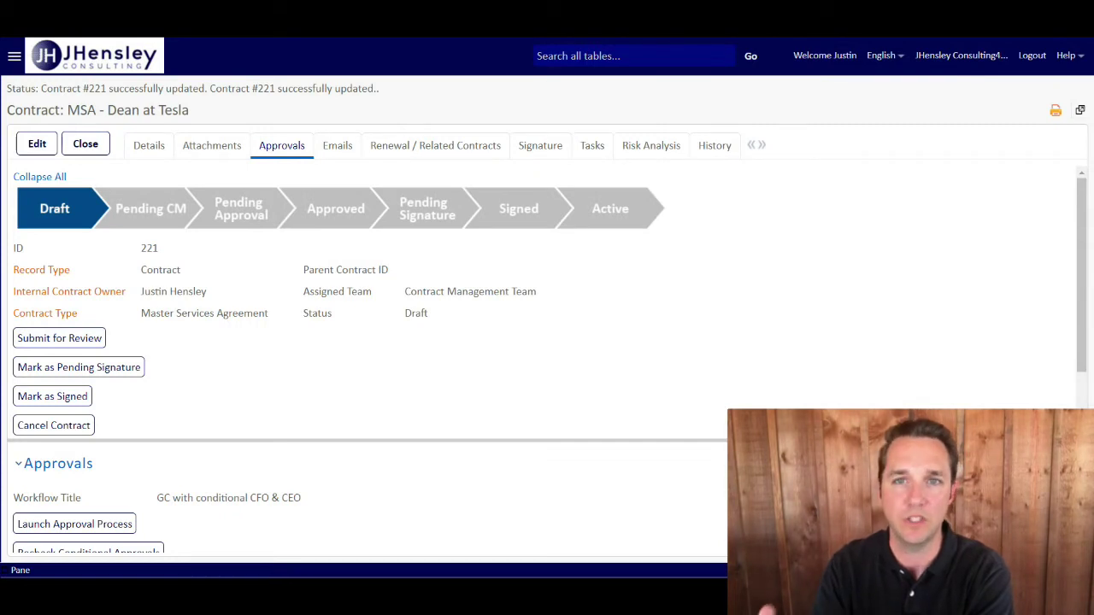
scroll(541, 359, "down", 5)
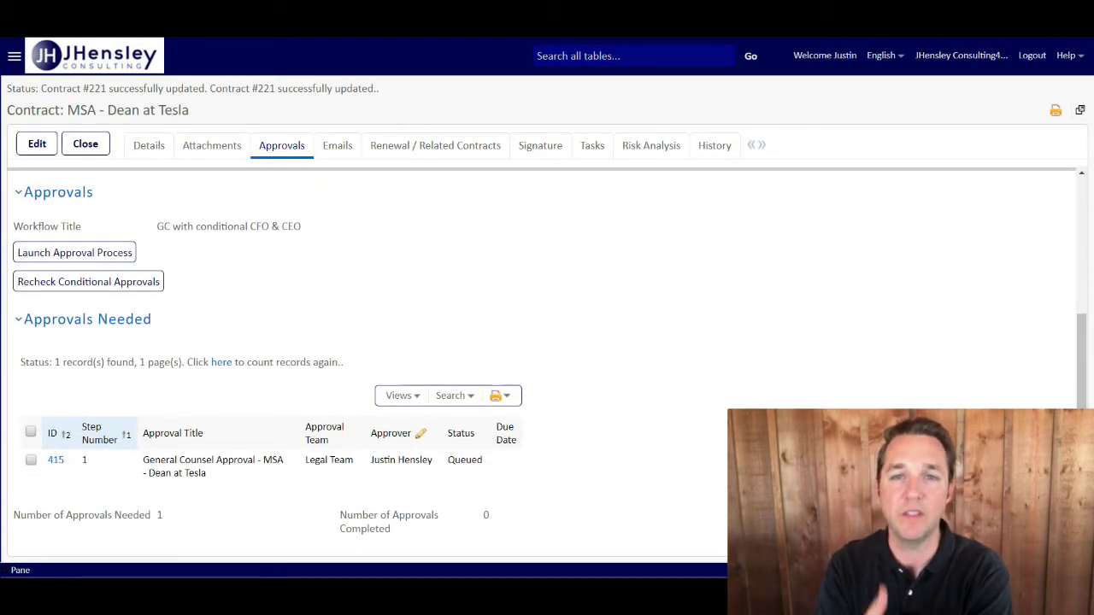
scroll(312, 307, "down", 1)
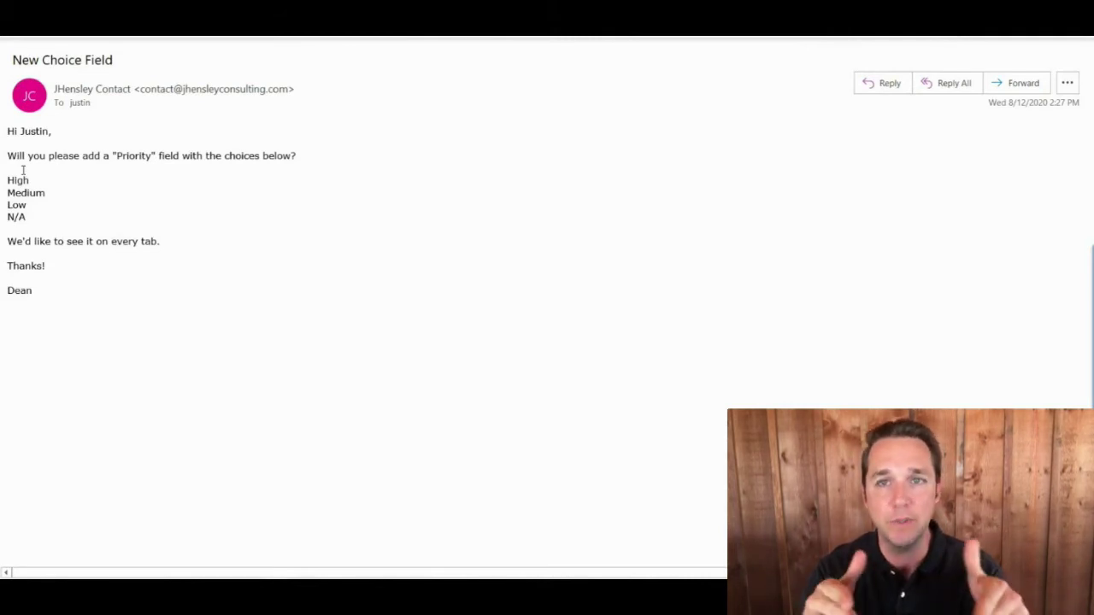
Switch from the email to Agiloft and start a new choice field labelled "Priority" in the Contracts table setup
key("alt+Tab")
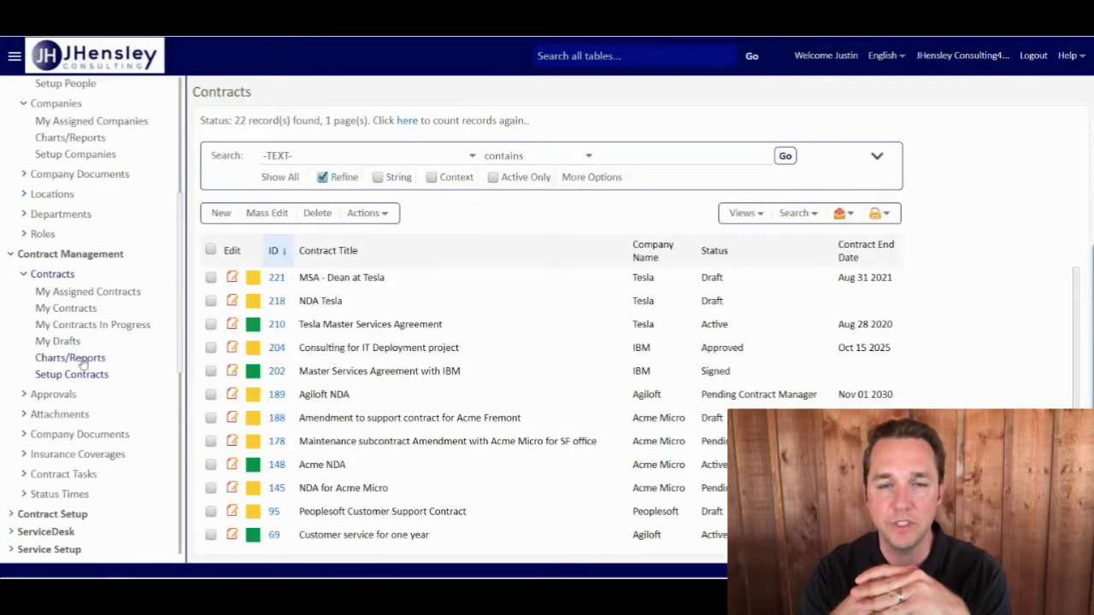
left_click(88, 376)
left_click(327, 120)
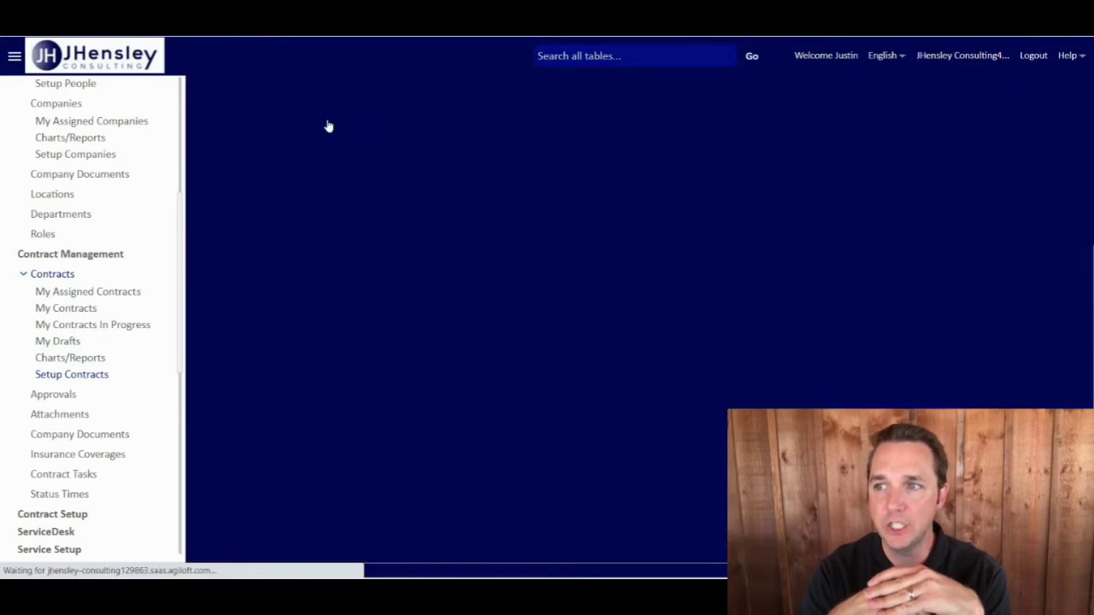
left_click(224, 229)
left_click(237, 121)
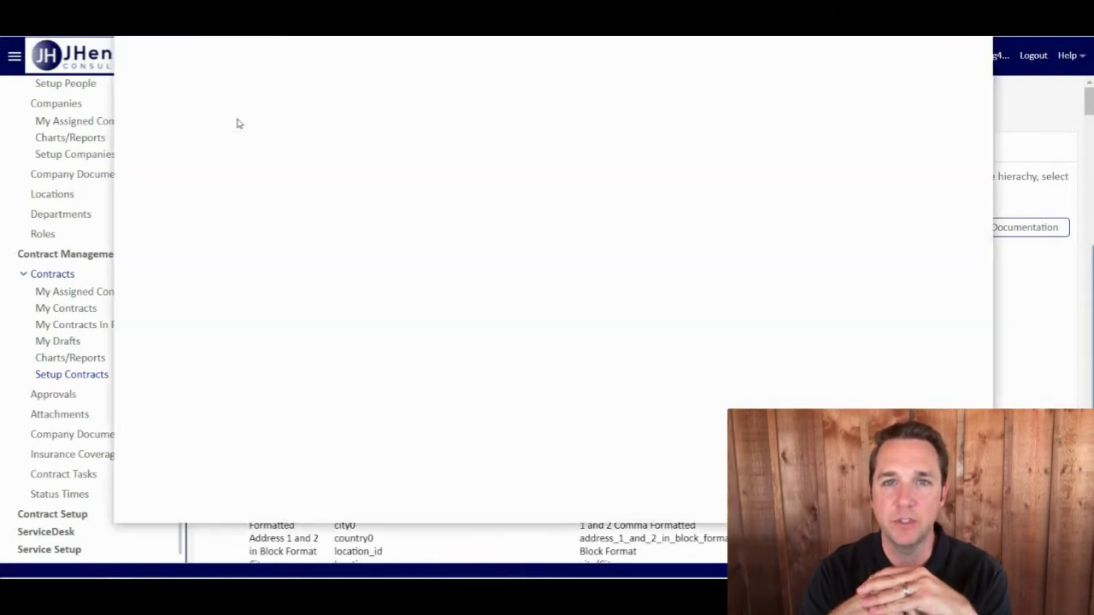
type("Priority")
key("Tab")
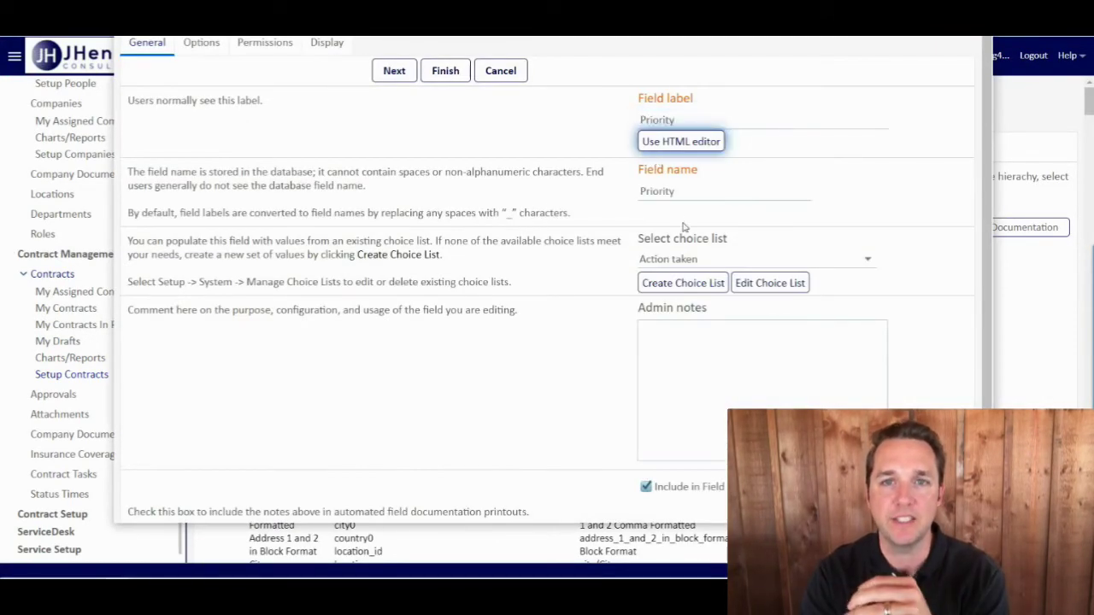
Create a choice list labelled "Contract Priority" with the items High, Medium, Low and N/A for the field
left_click(683, 283)
left_click(565, 168)
type("Priority")
double_click(565, 169)
type("Contract P")
key("Tab")
key("Tab")
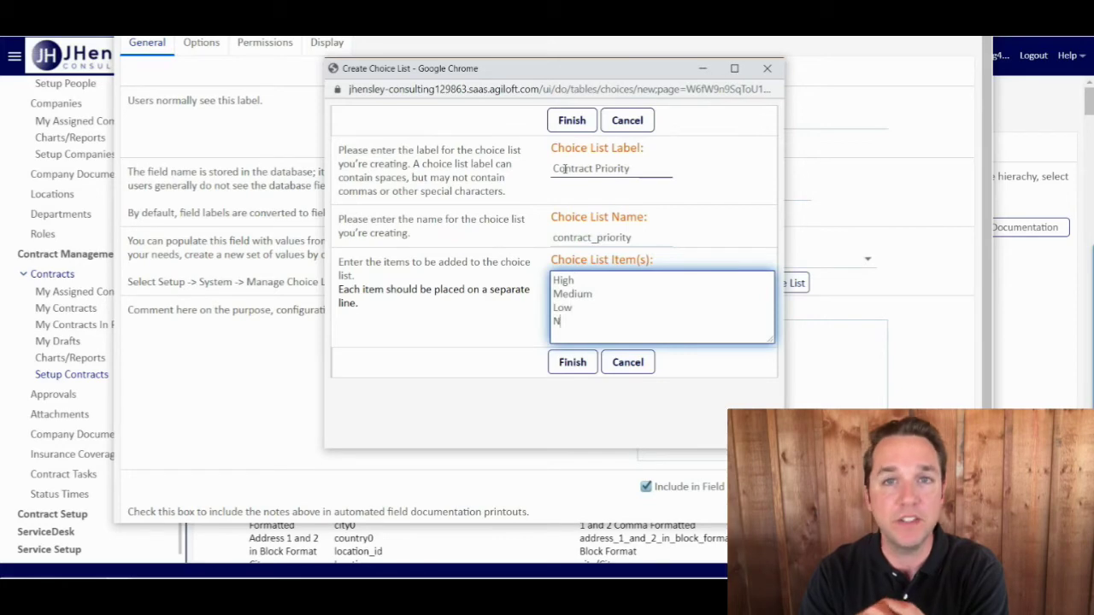
left_click(568, 363)
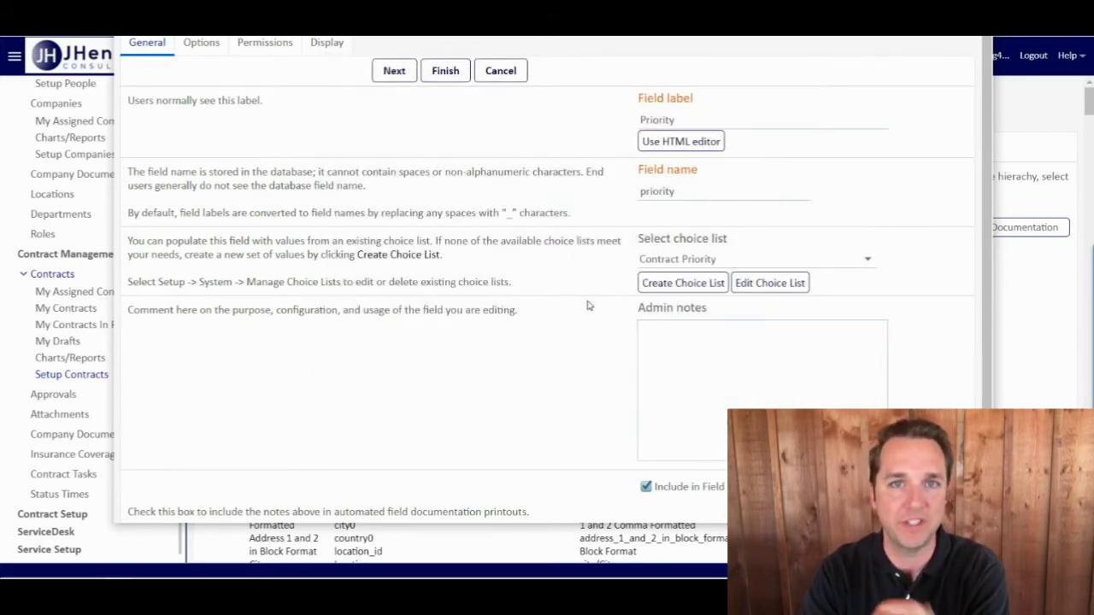
Review the Priority field's display and default value options and finish creating the field
left_click(395, 72)
scroll(461, 341, "down", 10)
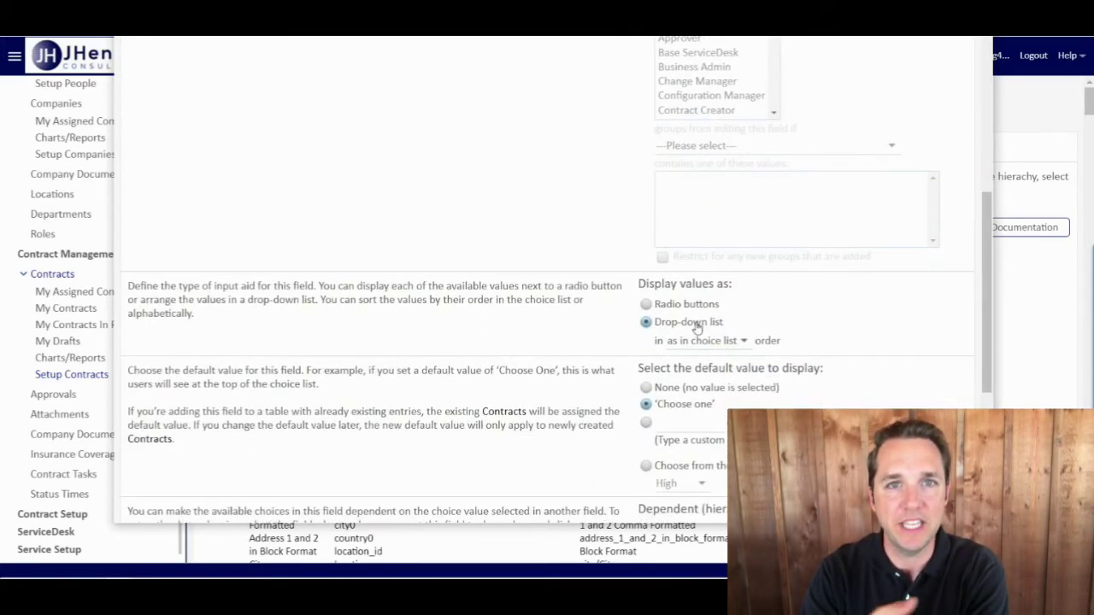
scroll(459, 349, "up", 10)
left_click(459, 74)
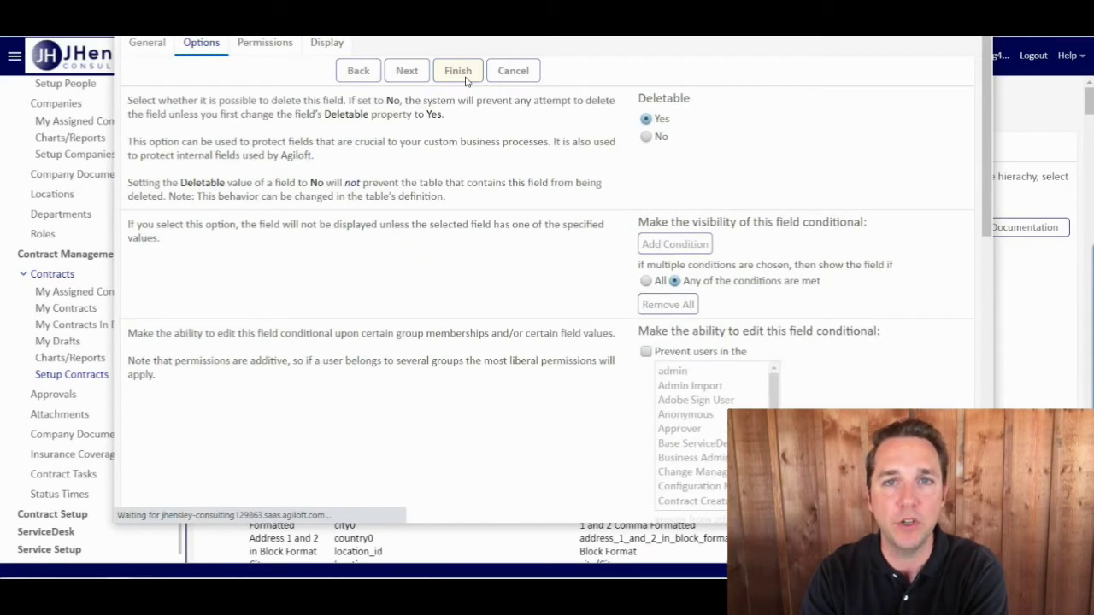
Find the Priority field among the available layout fields and place it in the Common Area of the contract form
left_click(367, 122)
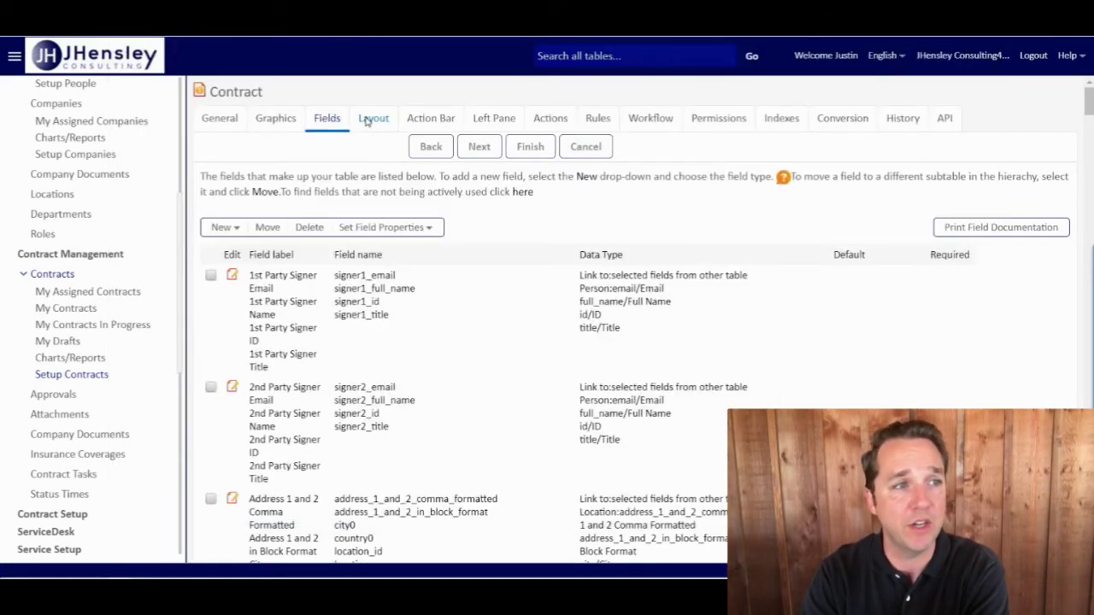
key("ctrl+f")
type("priority")
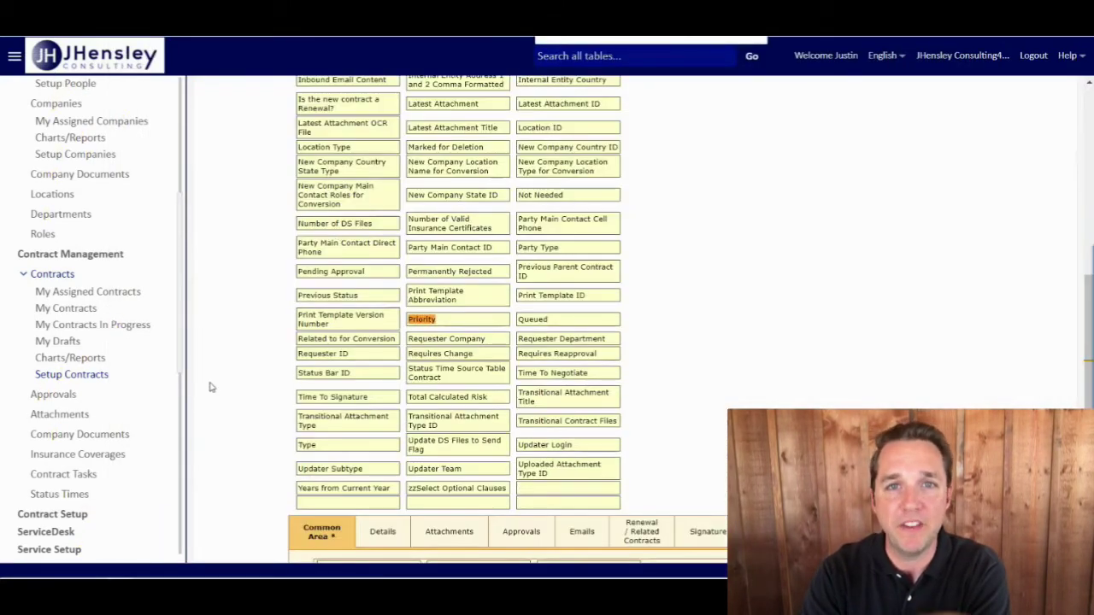
scroll(436, 181, "down", 2)
left_click_drag(436, 181, 369, 502)
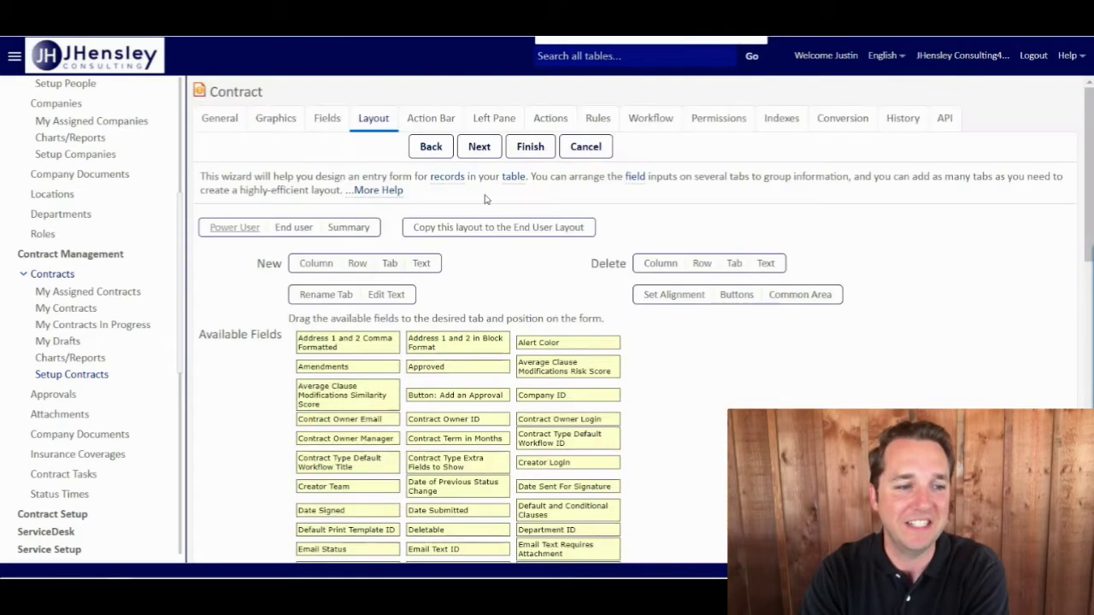
Open the Tesla MSA contract, ID 221, for editing and choose a value for its Priority field
left_click(53, 273)
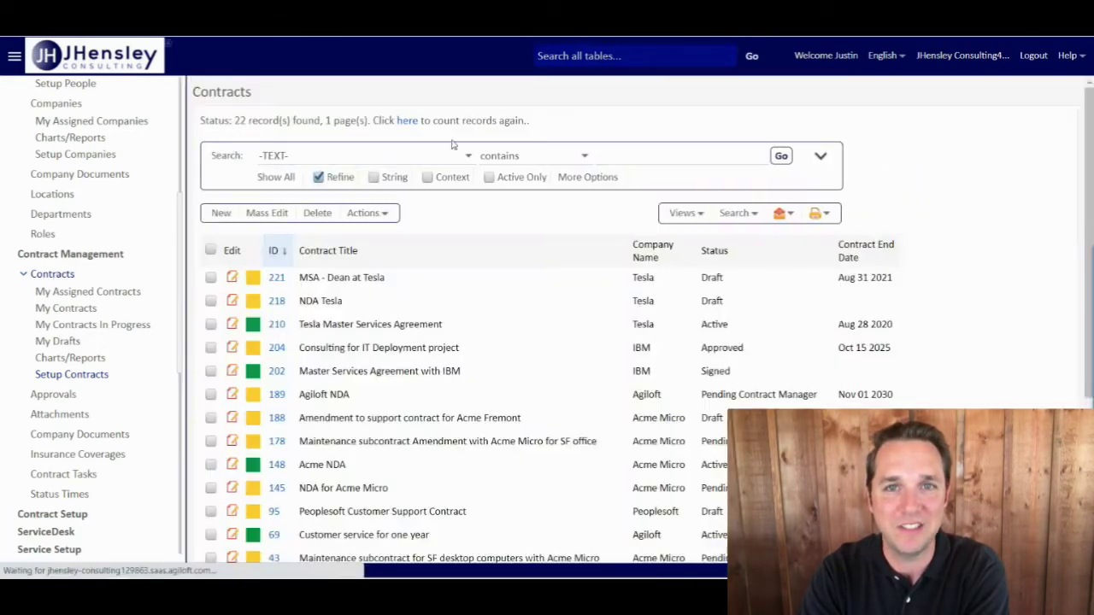
left_click(233, 278)
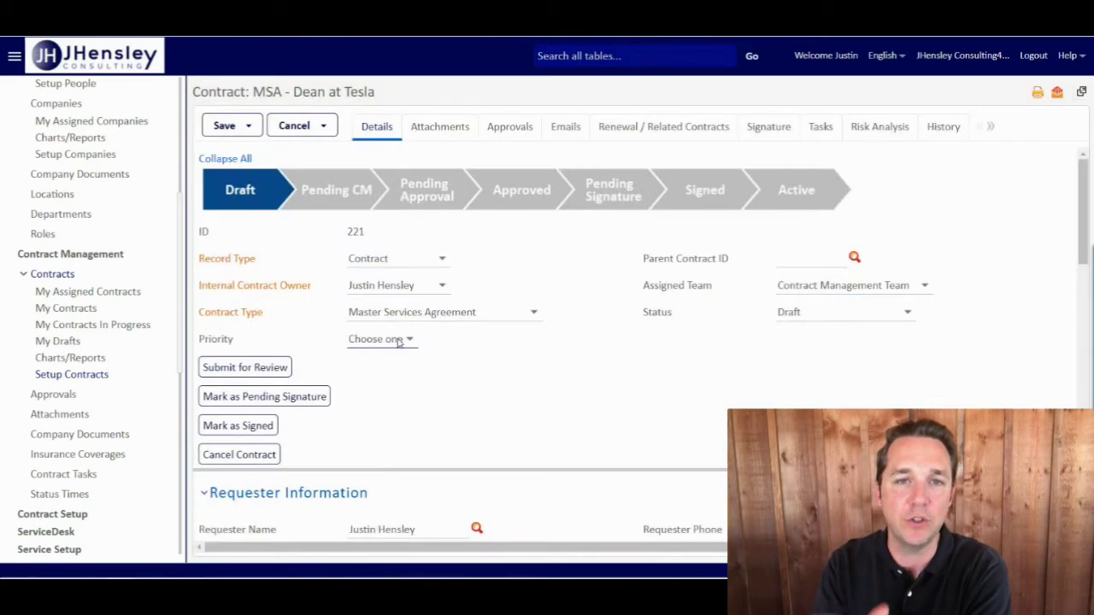
left_click(381, 338)
left_click(381, 382)
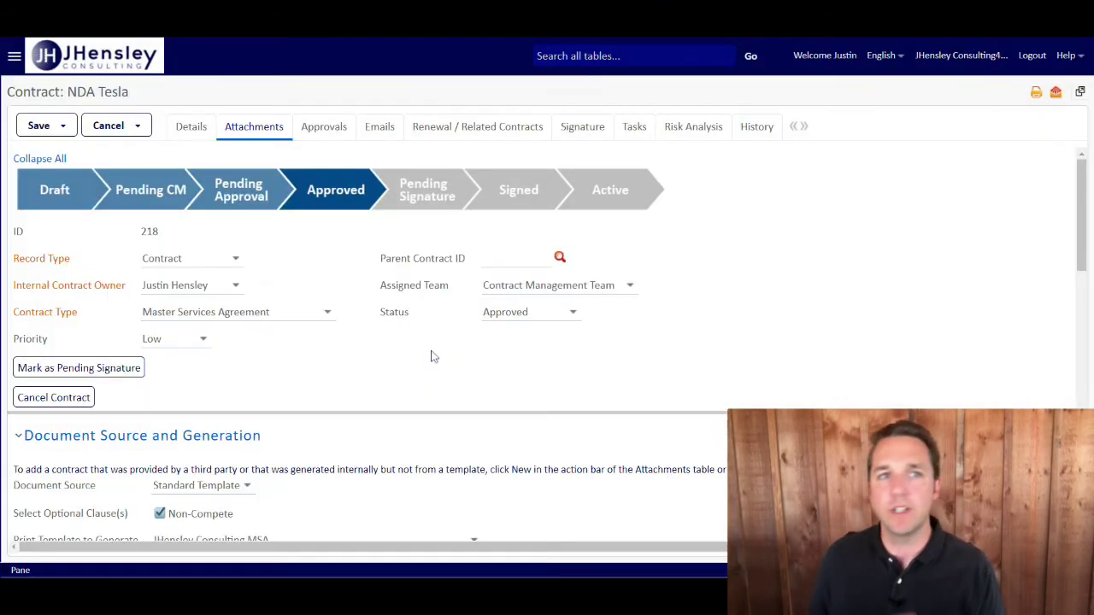
Set To Be eSigned to Yes for the active generated agreement among the NDA Tesla contract's attachments
scroll(430, 357, "down", 10)
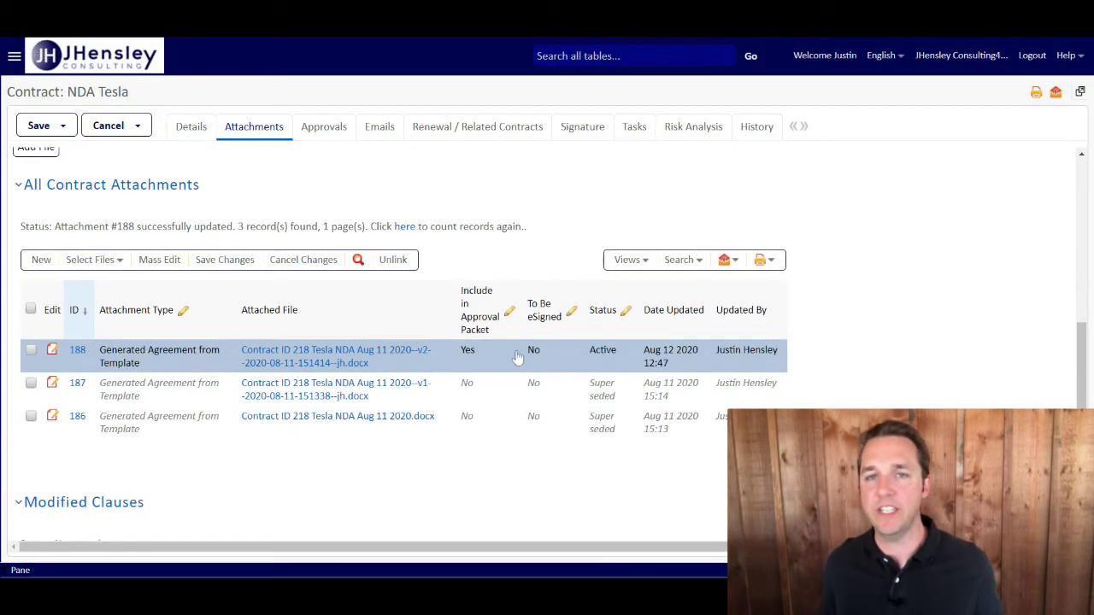
left_click(532, 346)
key("Down")
left_click(566, 372)
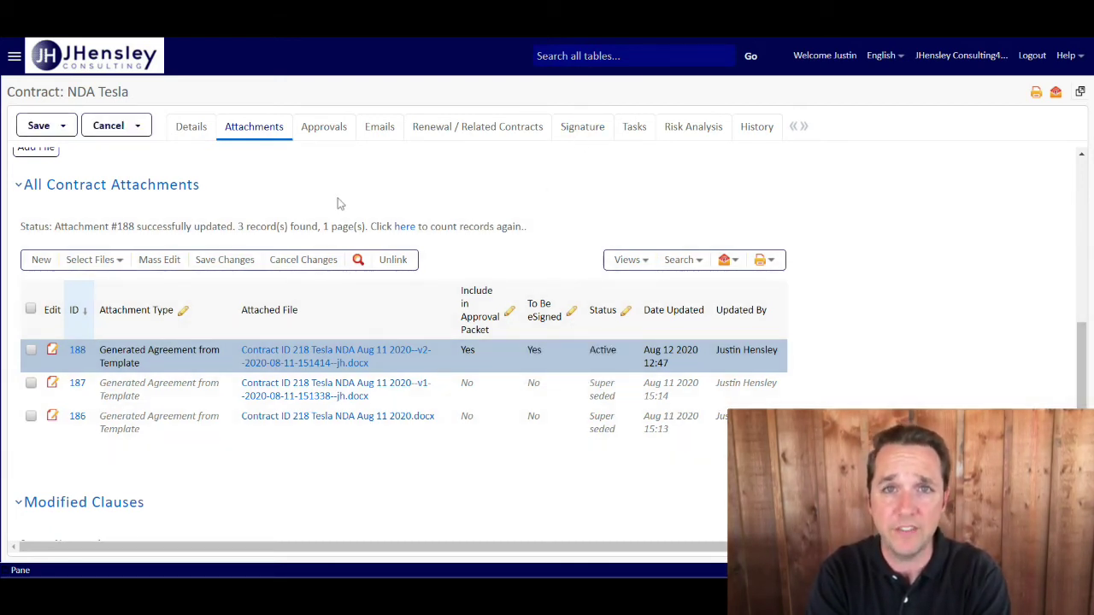
Select the internal signer and the 1st party signer for the NDA Tesla contract and check the Adobe Sign envelope area
left_click(582, 128)
scroll(274, 406, "down", 2)
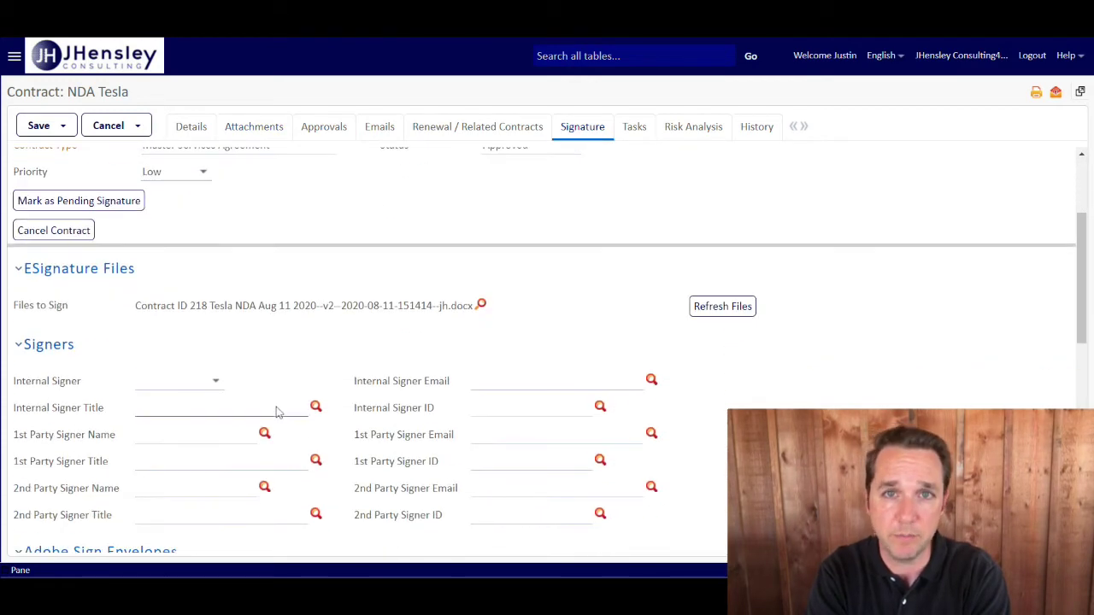
left_click(174, 390)
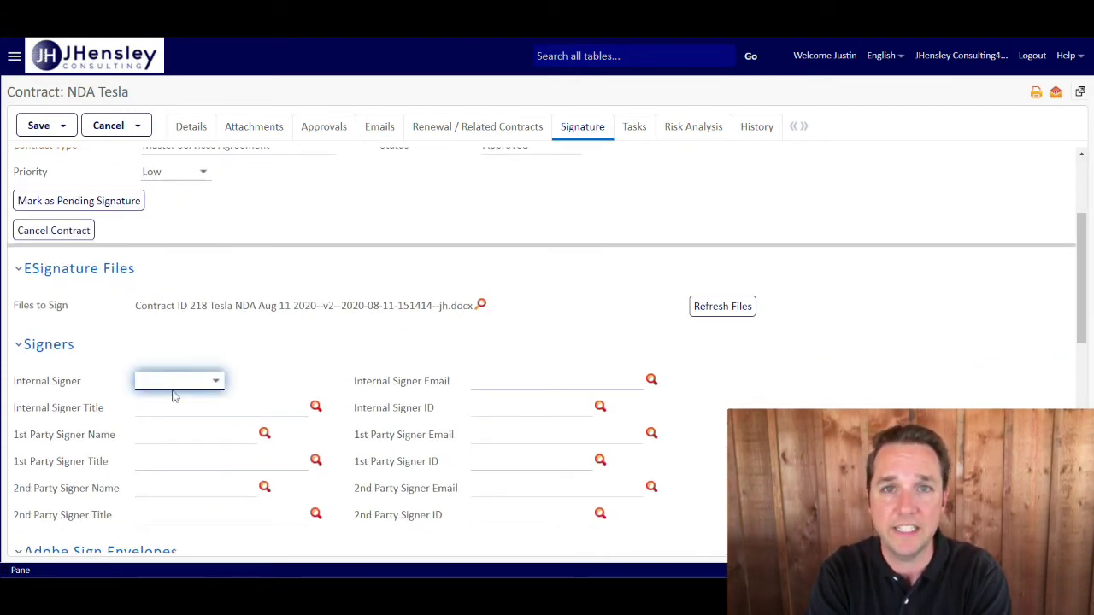
left_click(183, 451)
left_click(185, 436)
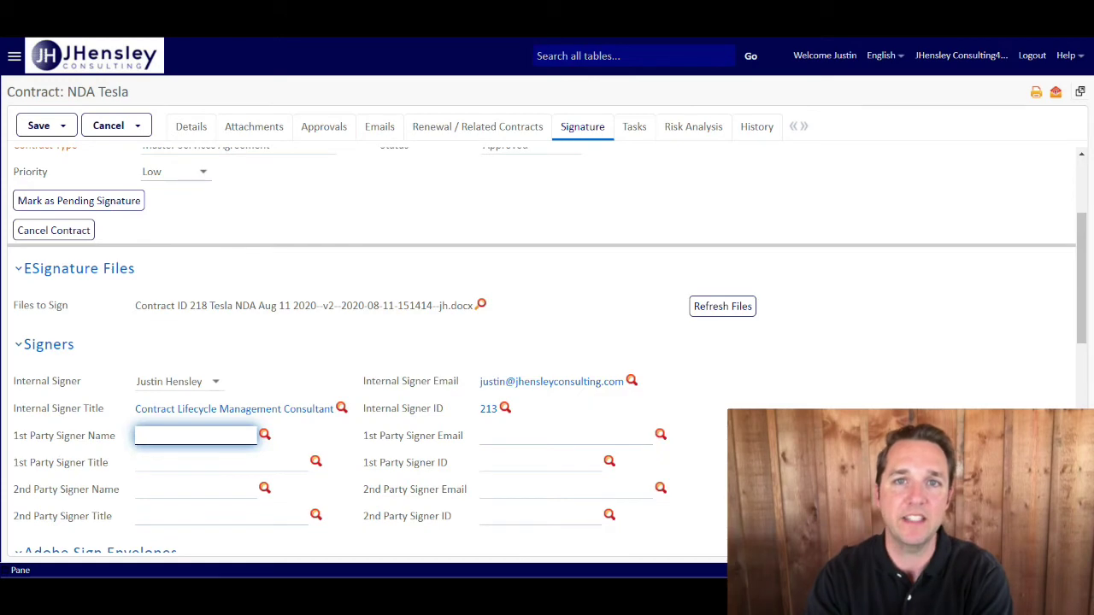
type("dean")
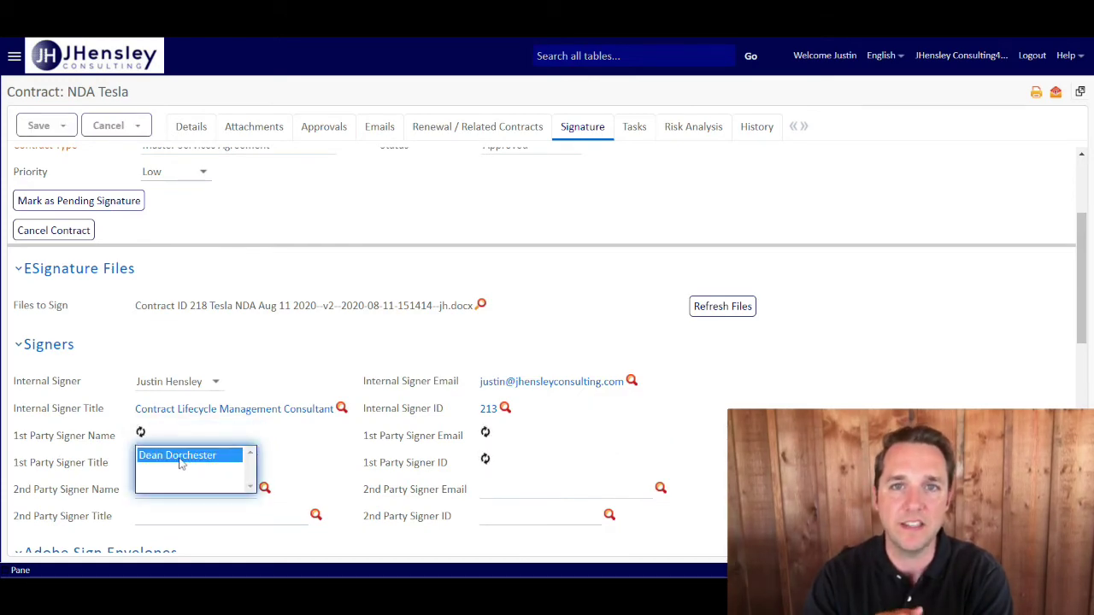
left_click(177, 458)
scroll(179, 461, "down", 4)
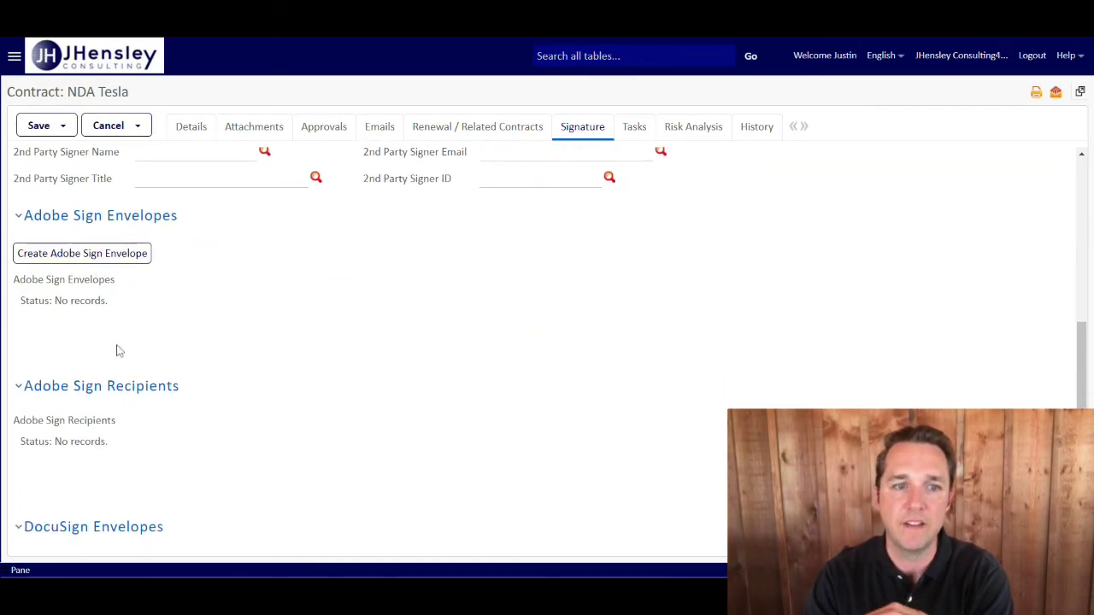
scroll(119, 350, "down", 3)
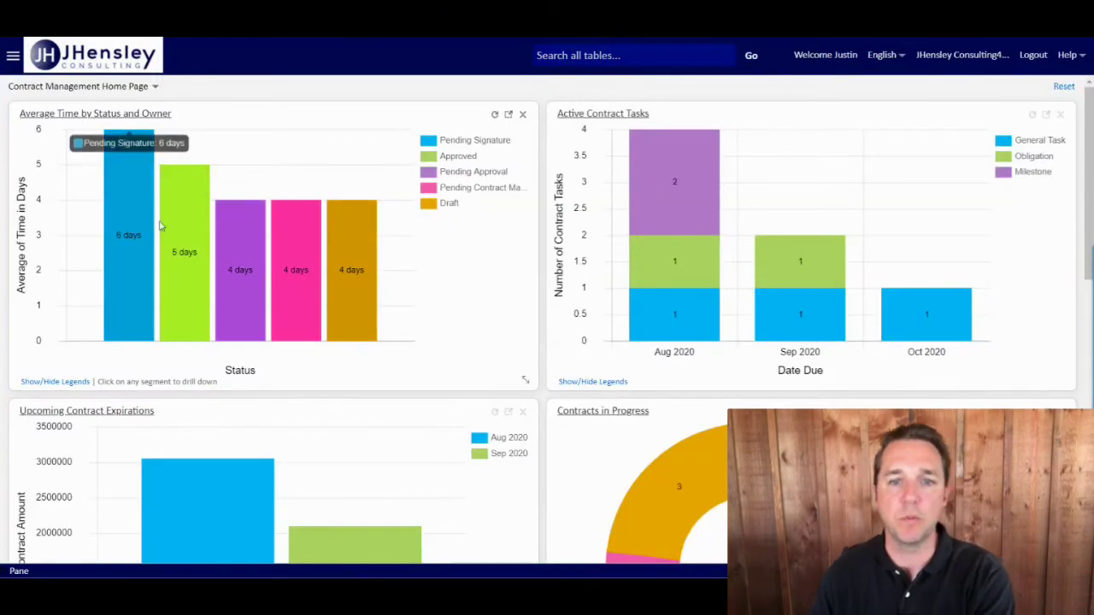
Drill down the dashboard charts into Pending Contract Manager times, August 2020 contract expirations and in-progress contracts pending approval
left_click(297, 269)
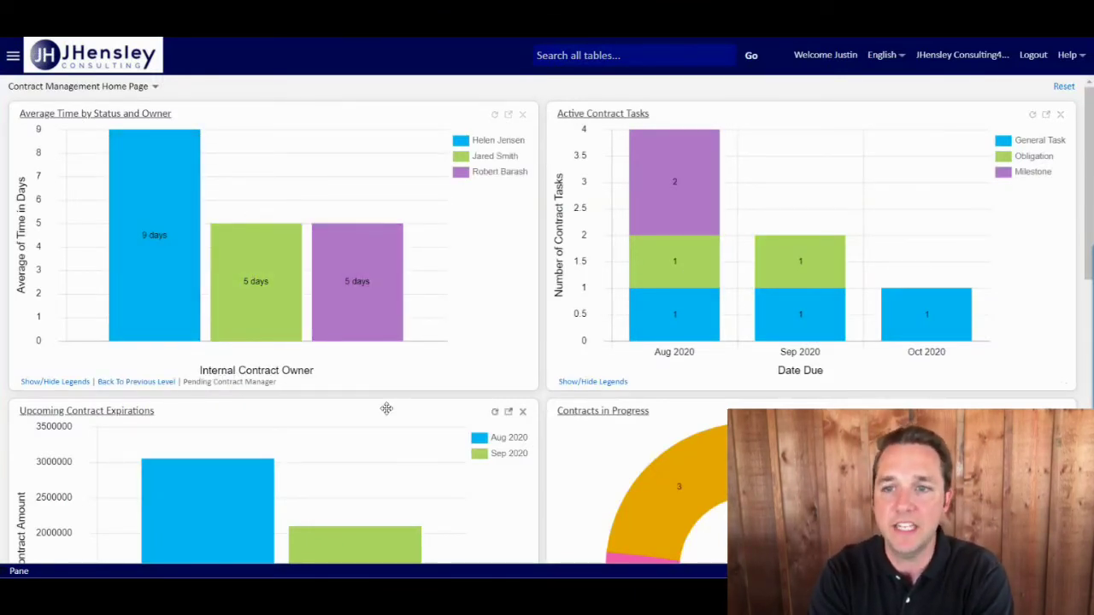
scroll(383, 407, "down", 3)
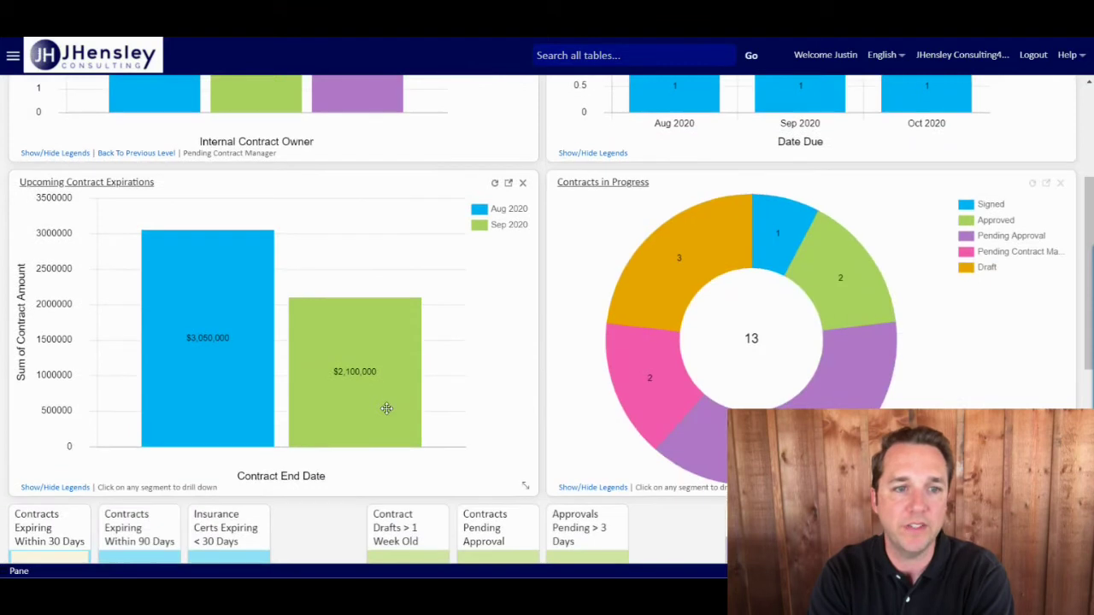
left_click(228, 380)
scroll(867, 260, "down", 1)
left_click(859, 361)
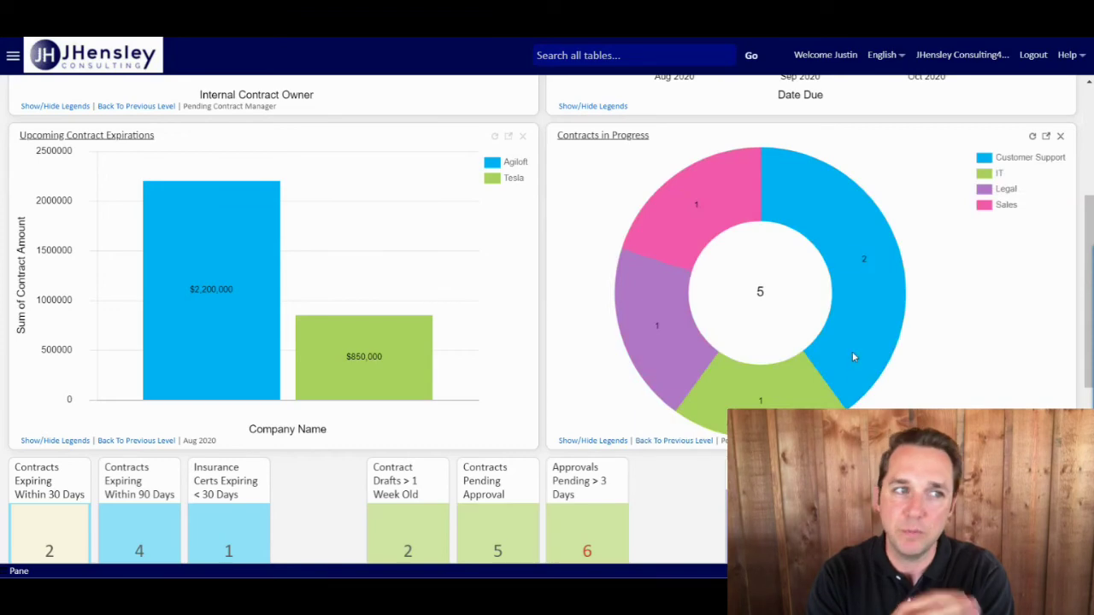
Examine the contracts expiring within 90 days and pending approval, and open the first record from the pending and assigned contract lists
scroll(997, 221, "down", 5)
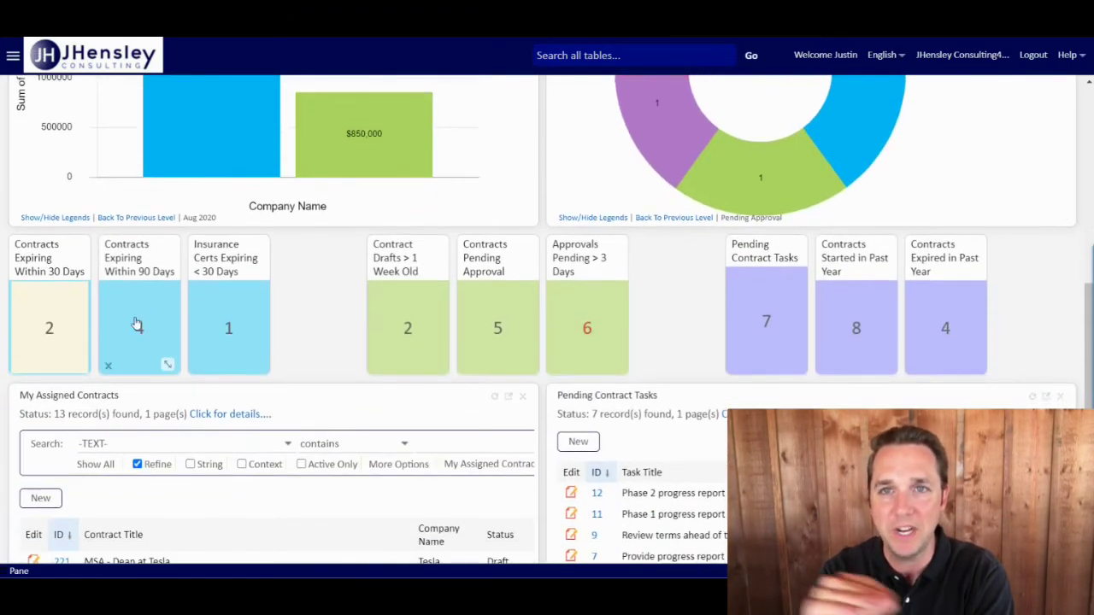
left_click(137, 322)
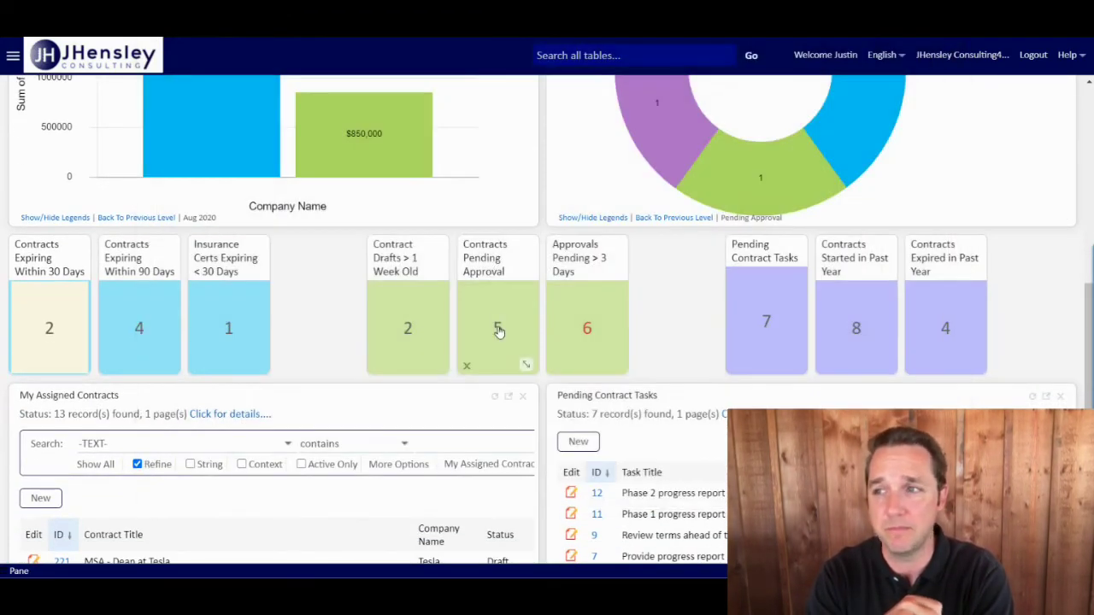
left_click(498, 332)
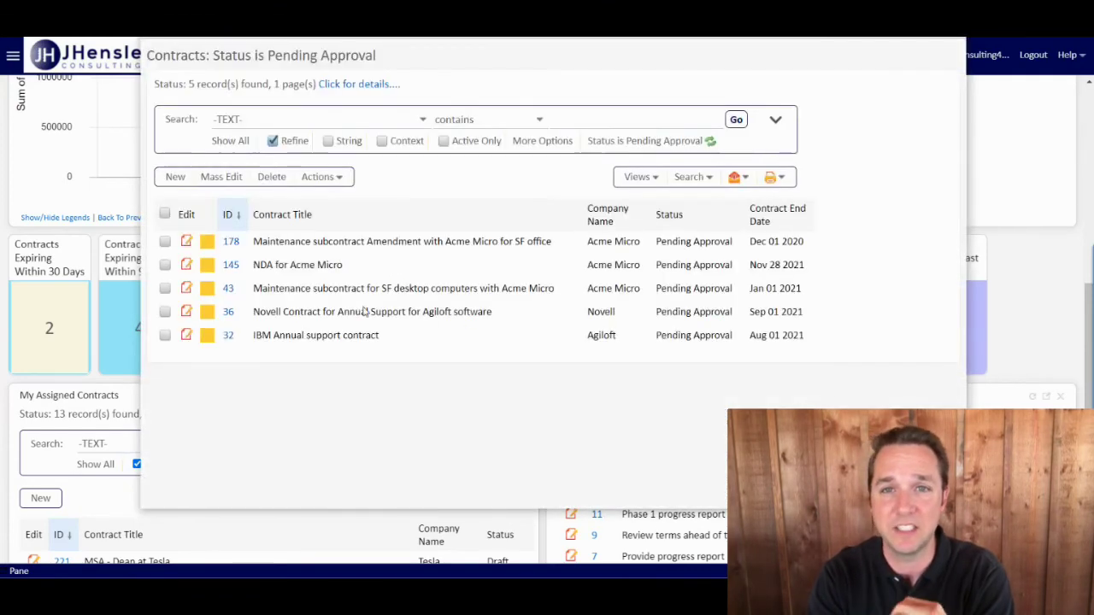
left_click(186, 243)
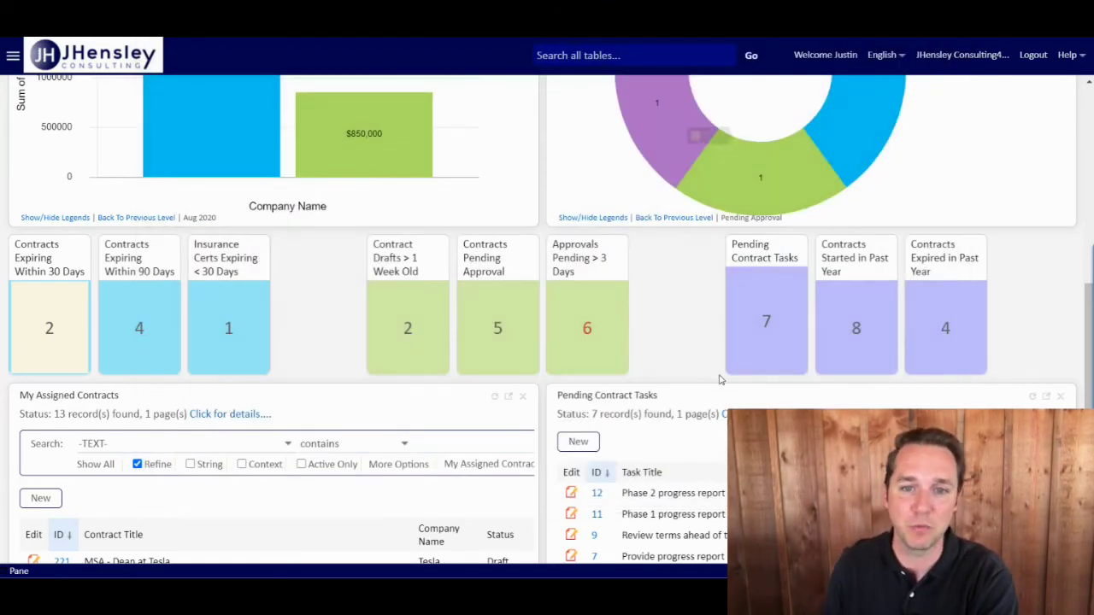
scroll(120, 235, "down", 3)
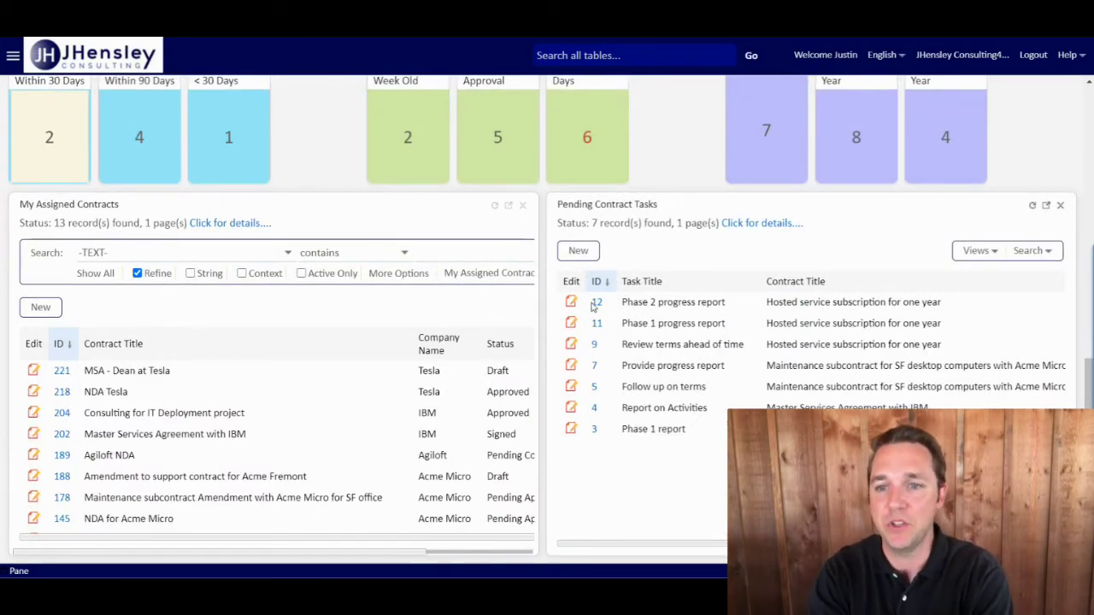
left_click(34, 372)
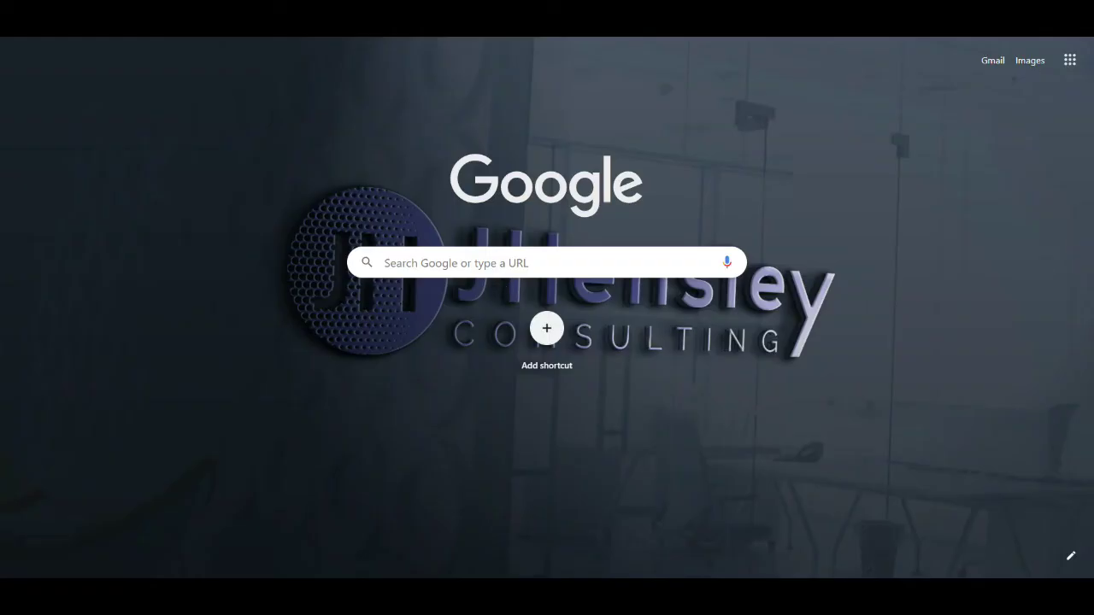
Open the web page jhensleyconsulting.com/contact in the browser
type("jhensleyconsulting.com/contact")
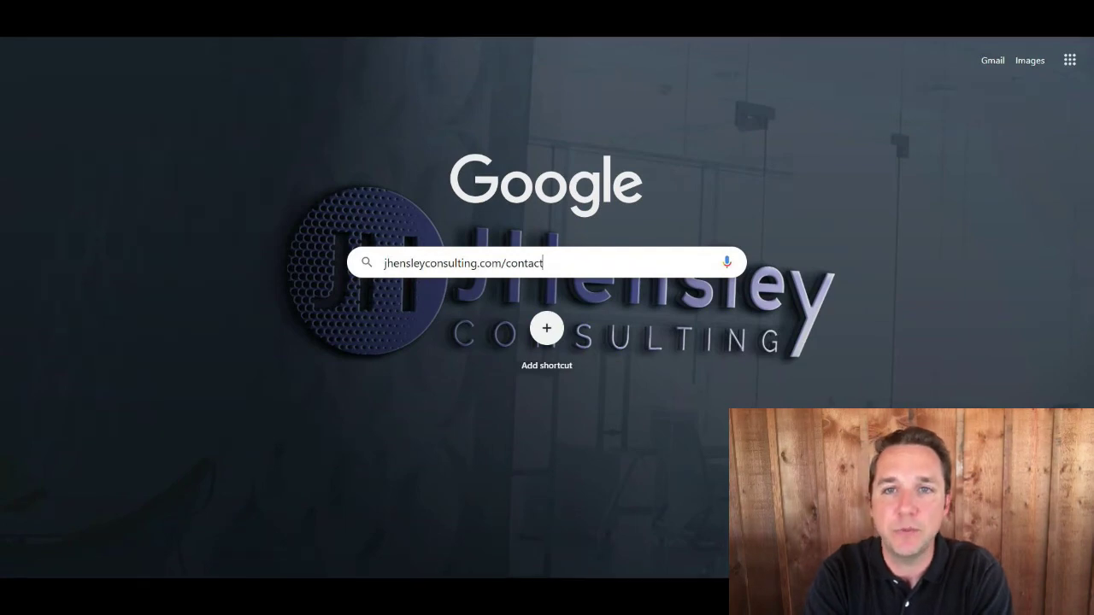
key("Return")
scroll(547, 308, "down", 1)
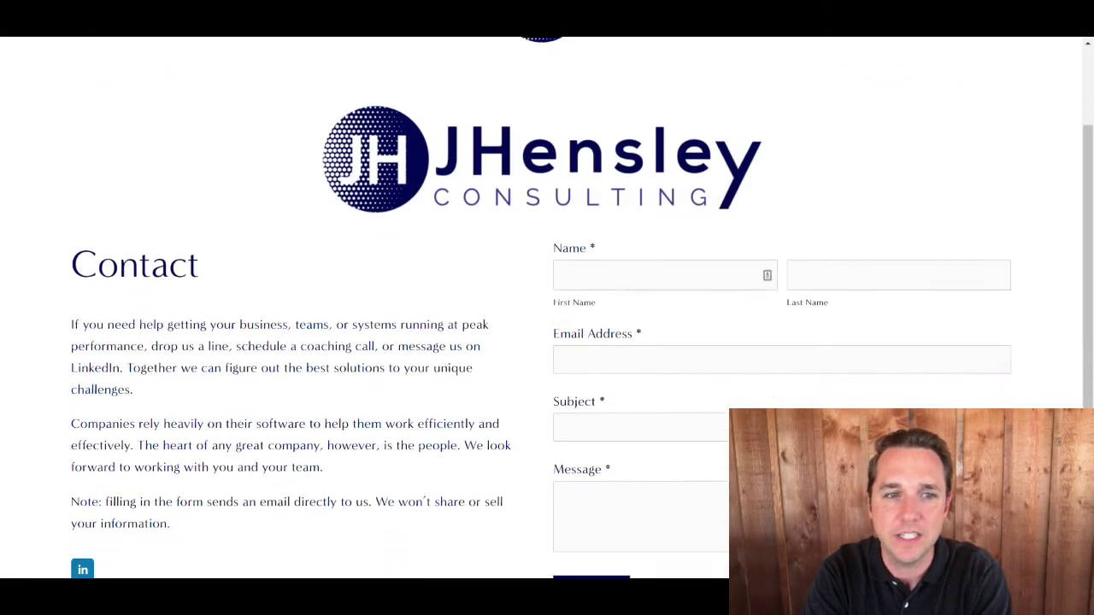
Enter the subject "More info on CLM please!" and the message "Enjoyed the video. Please send me more info or some times you're available to chat."
scroll(567, 313, "down", 1)
left_click(566, 332)
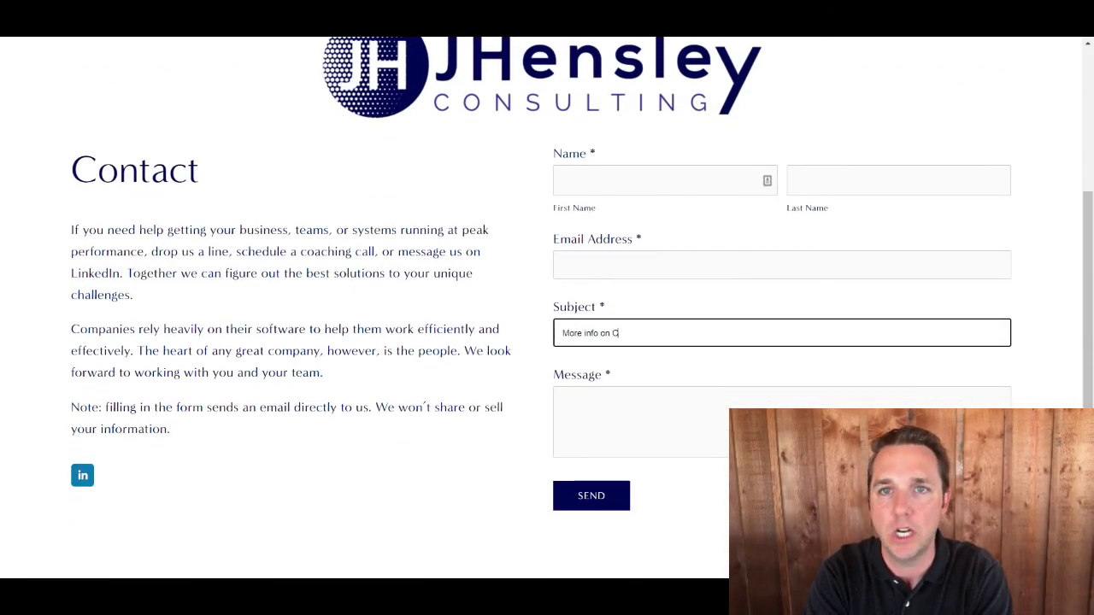
key("Tab")
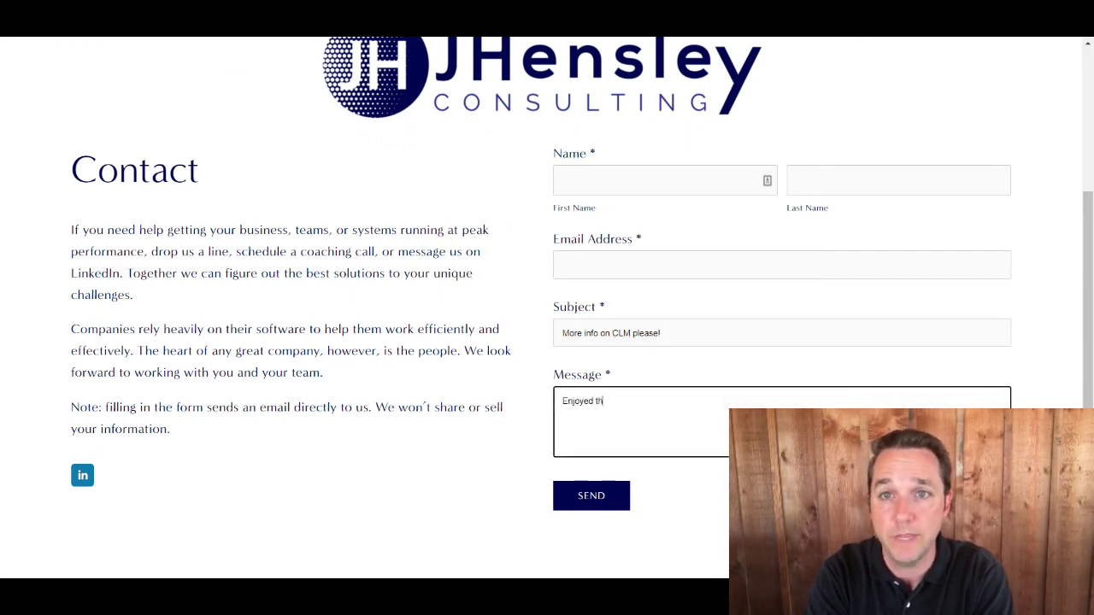
type("Enjoyed the video. Please send me more")
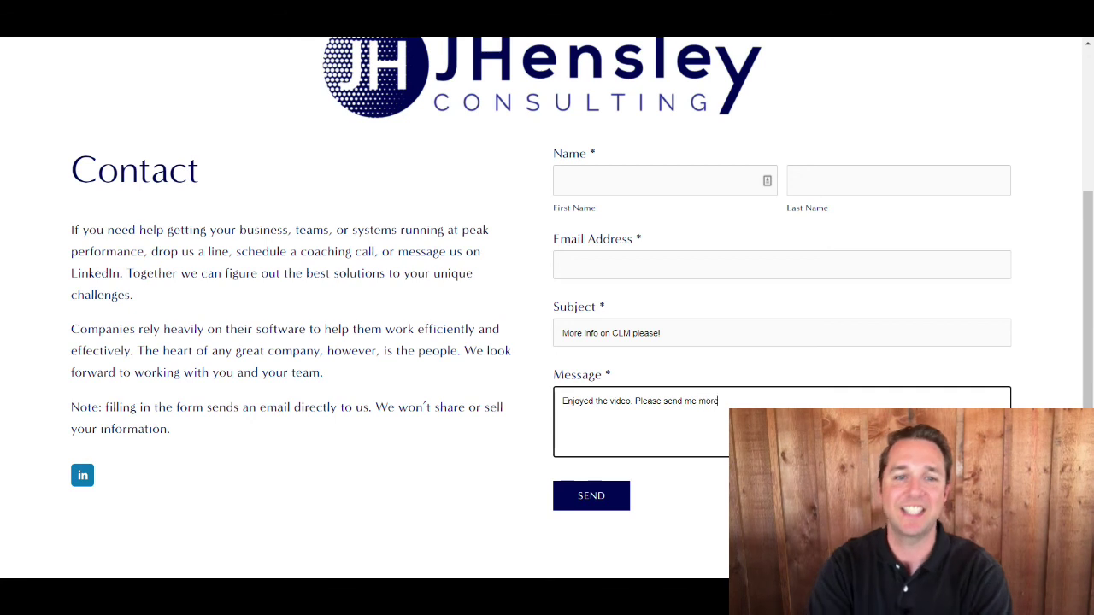
type(" info or some times you're")
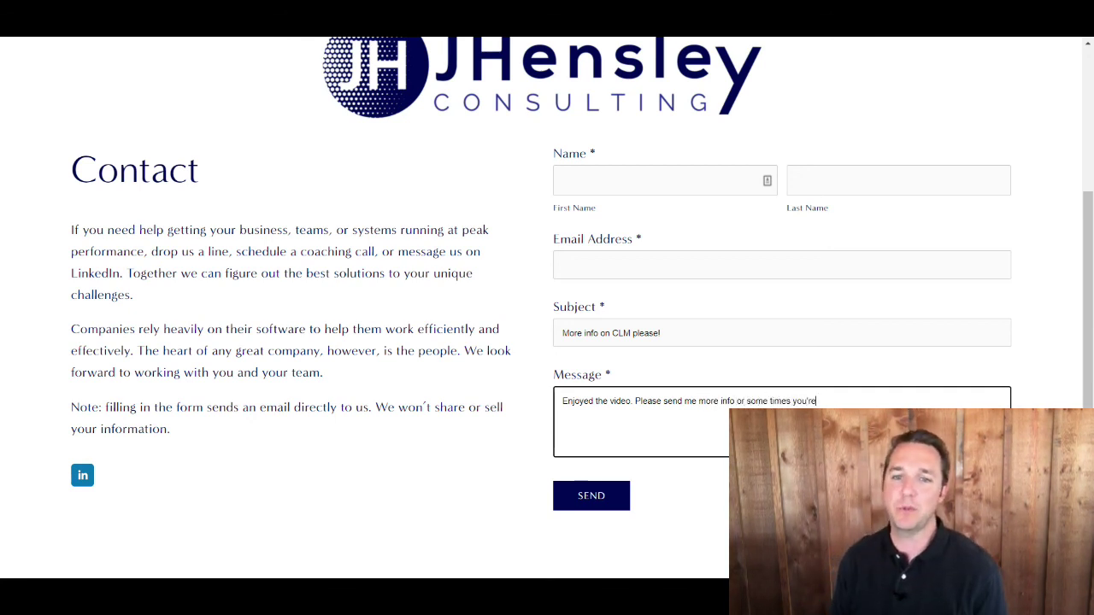
type(" available to chat.")
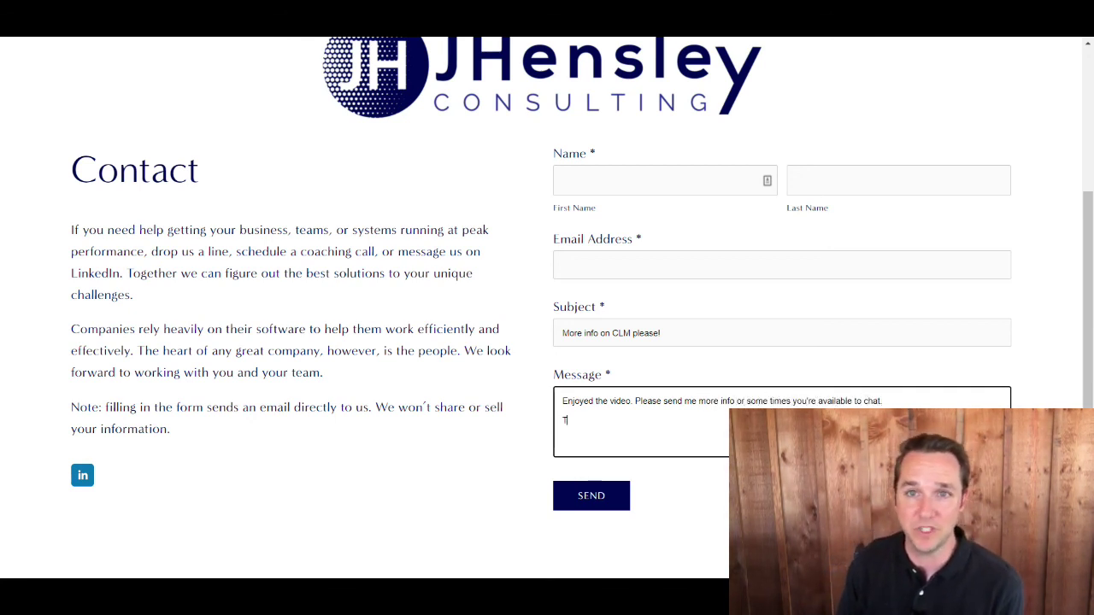